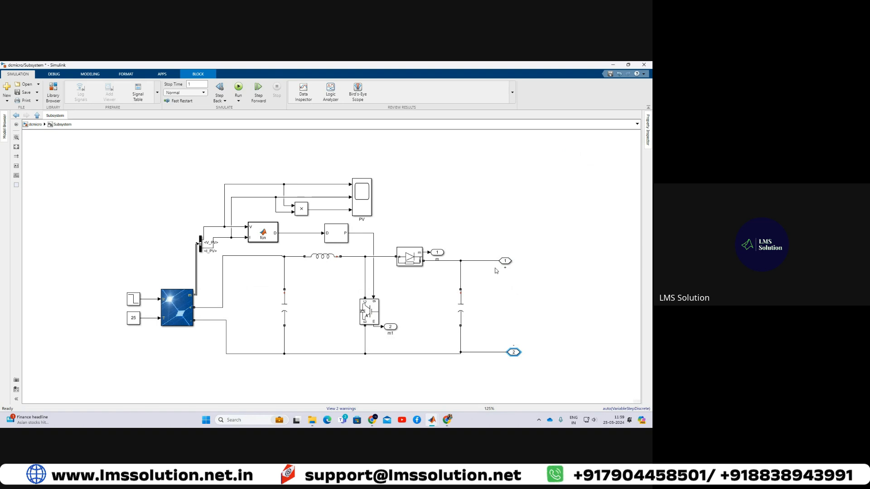
- Delete the m and m1 measurement output ports and their signal lines inside the subsystem
left_click(390, 328)
key("Delete")
left_click(380, 327)
key("Delete")
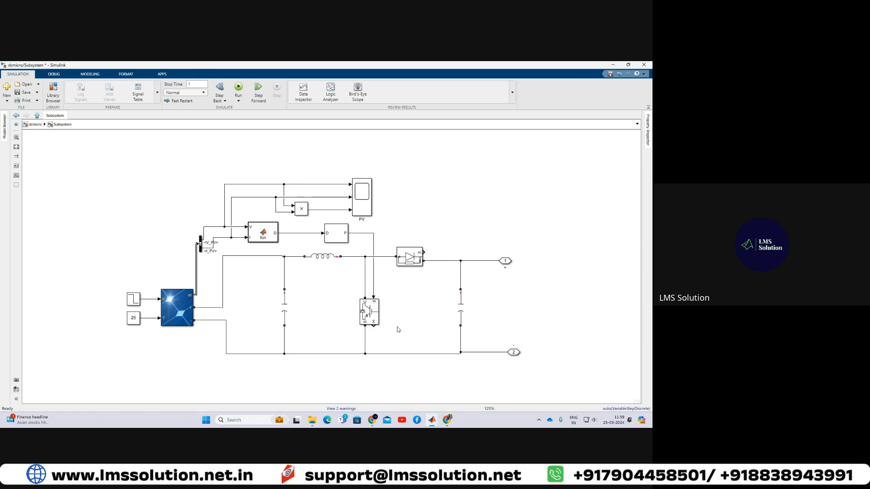
key("Escape")
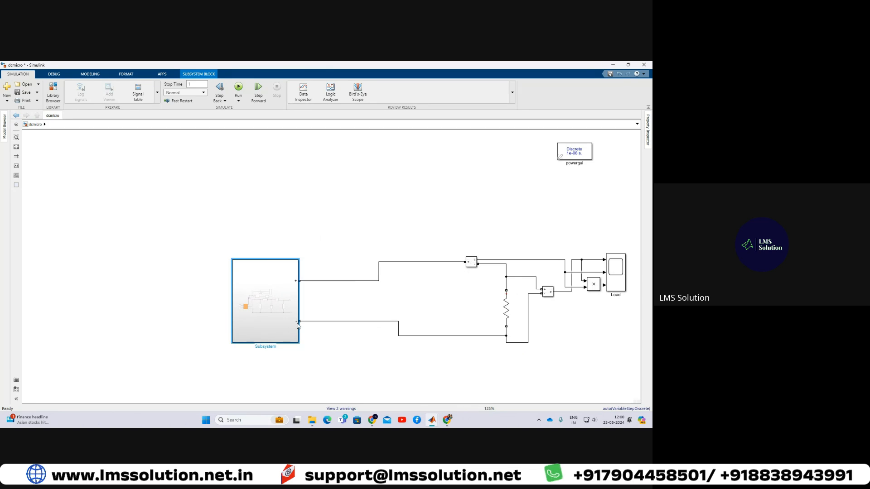
- Name the subsystem PV with Boost Converter and move the whole top-level circuit toward the upper left of the canvas
left_click(171, 192)
left_click_drag(202, 225, 588, 374)
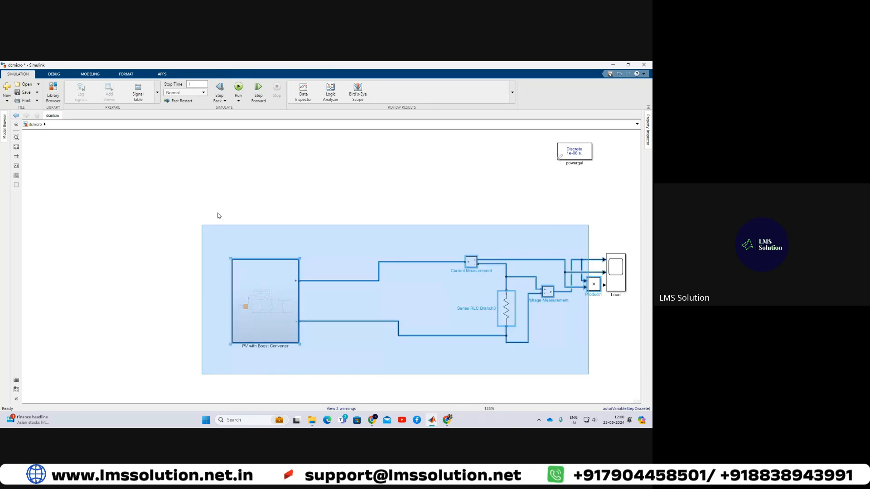
left_click(176, 226)
left_click_drag(174, 219, 633, 365)
left_click_drag(267, 311, 216, 240)
left_click(201, 332)
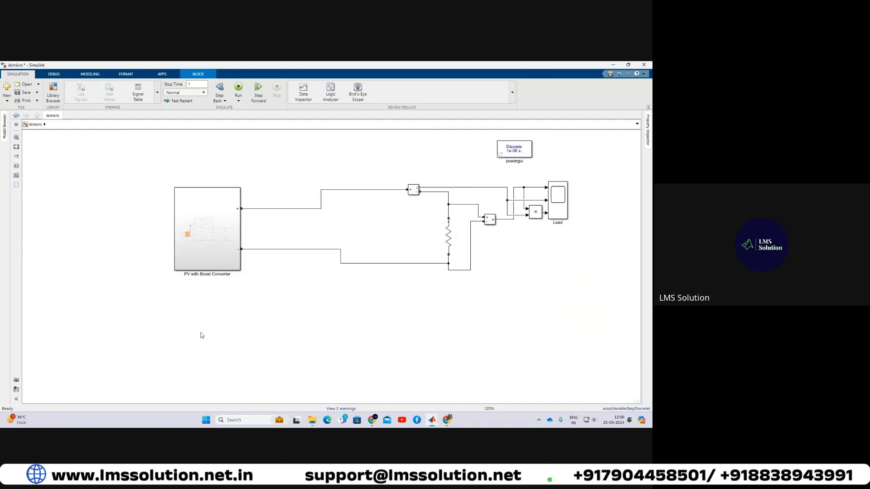
- Add a Battery block from the Specialized Power Systems library below the PV with Boost Converter subsystem
double_click(200, 334)
type("battery")
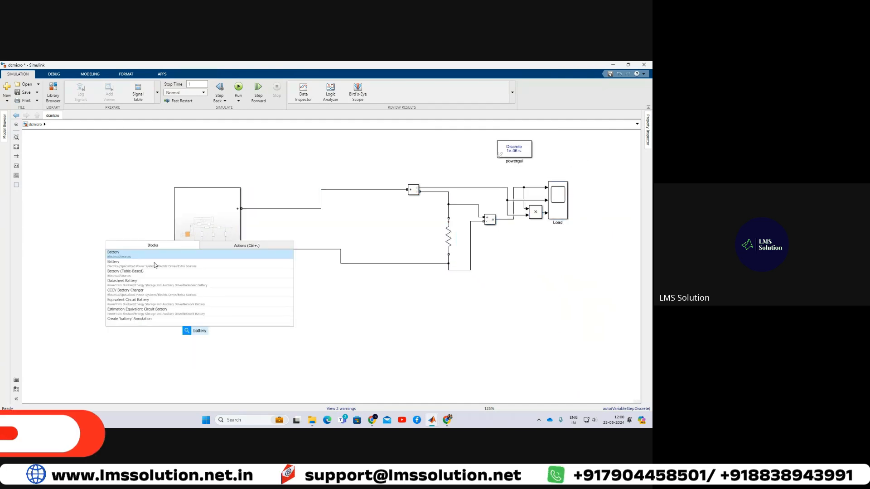
left_click(158, 264)
- Set the battery's nominal voltage to 320 V, rated capacity to 22e3/320 Ah and initial state-of-charge to 50%
double_click(165, 356)
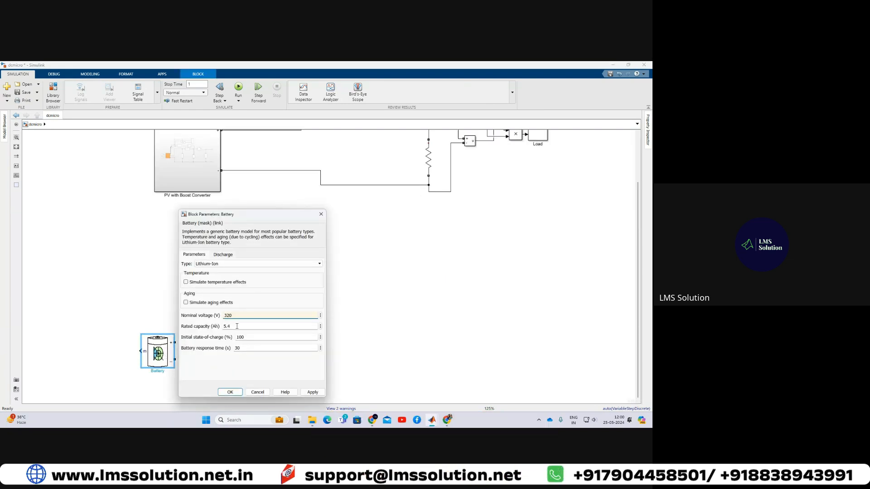
double_click(237, 327)
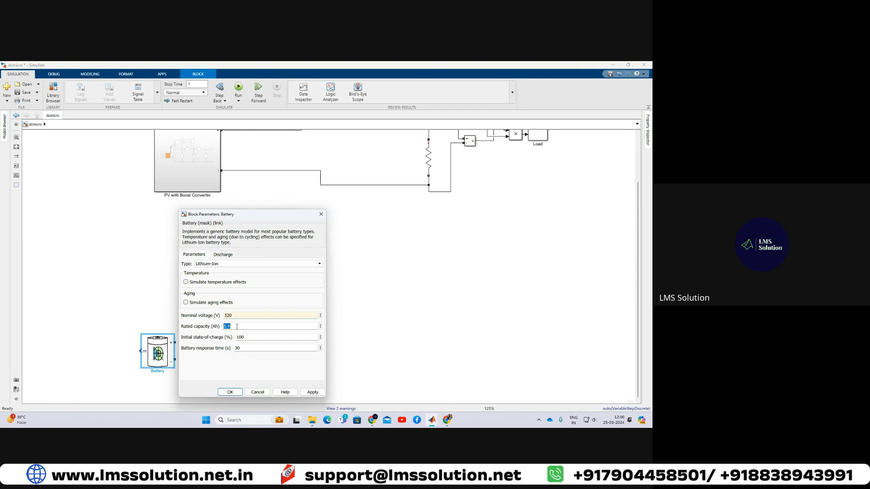
type("22e3/320")
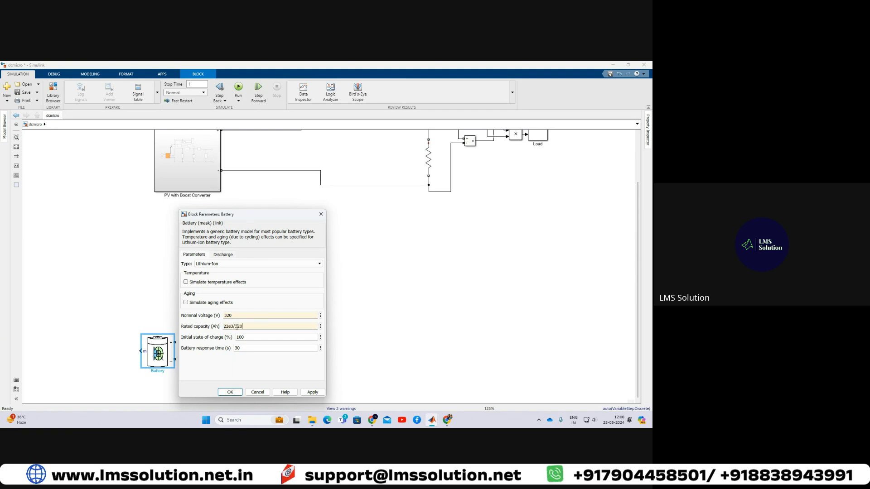
type("50")
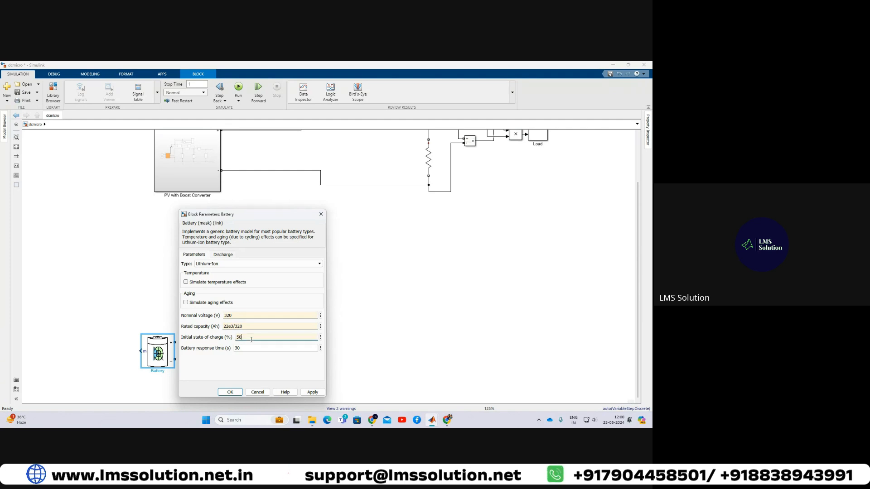
left_click(221, 256)
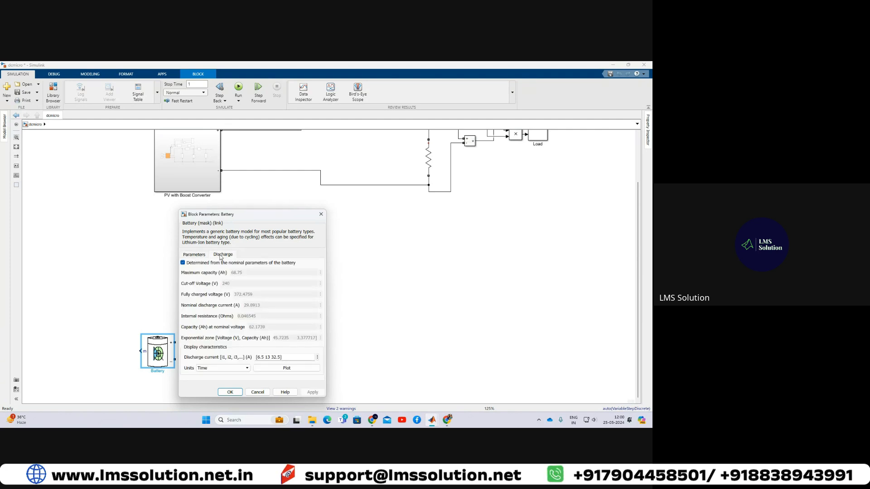
left_click(231, 392)
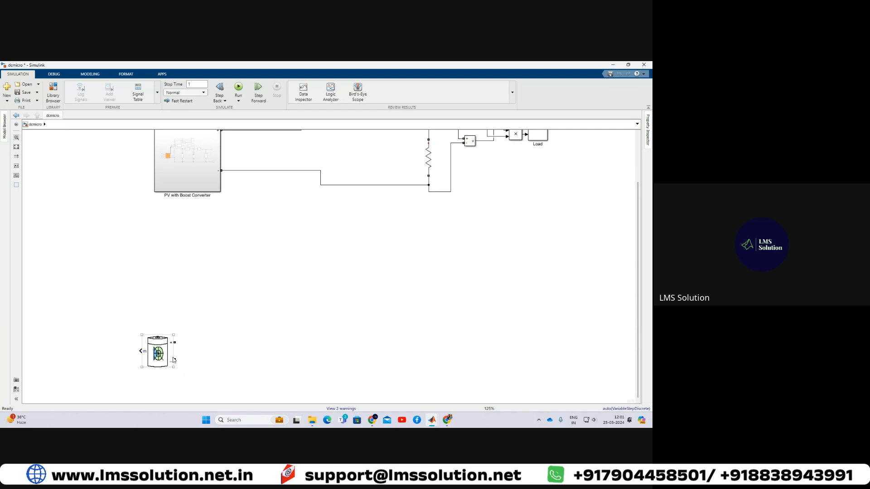
- Place two IGBT/Diode blocks beside the battery, one above the other, and connect them in series
left_click(204, 353)
double_click(237, 340)
type("igb")
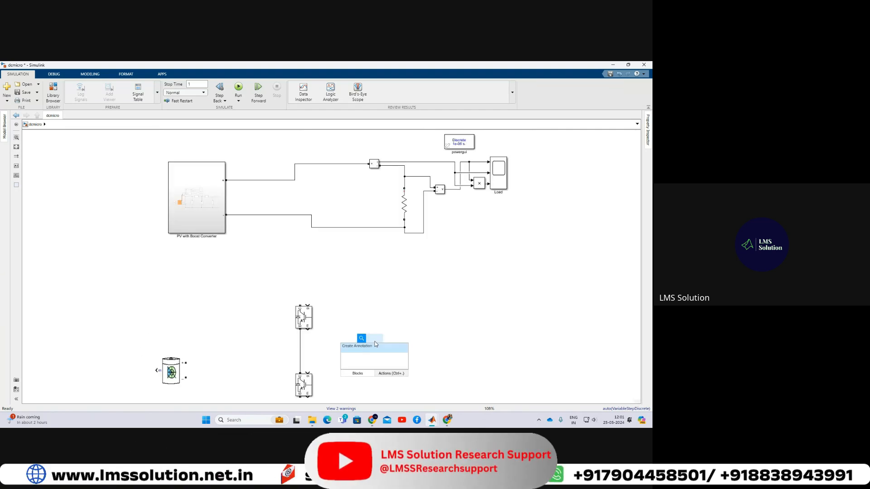
- Add a horizontal and a vertical Series RLC Branch and wire them between the battery and the two IGBTs
type("rl")
type("c")
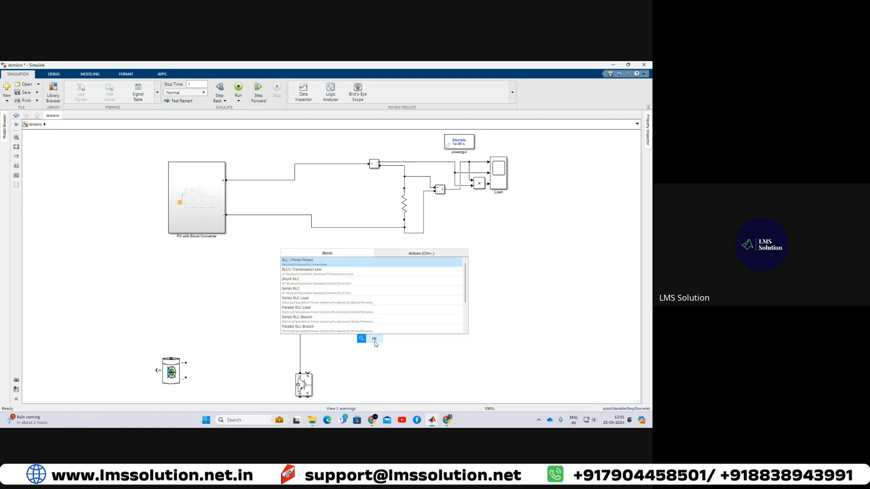
key("Return")
left_click_drag(374, 343, 255, 351)
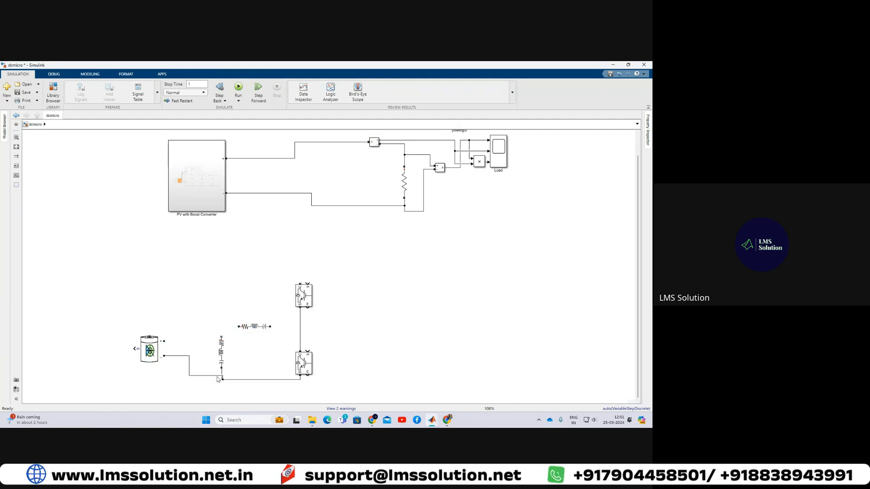
left_click_drag(217, 376, 218, 380)
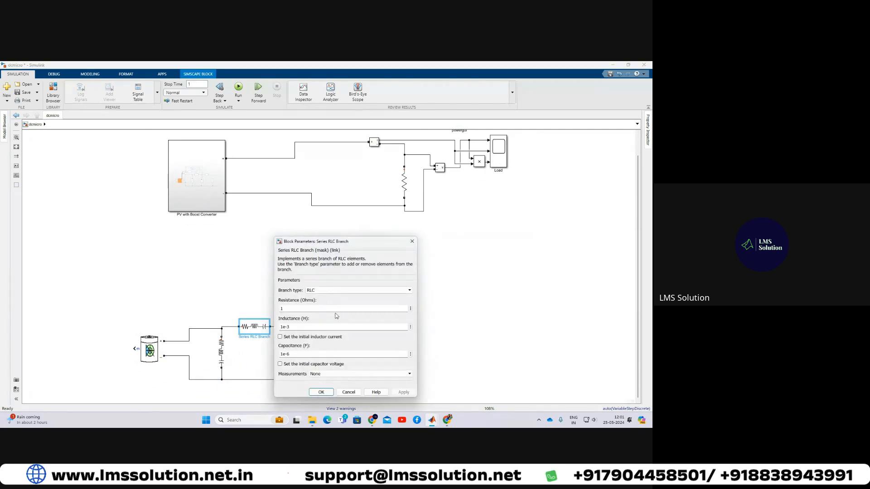
- Set the horizontal branch type to L and the vertical one to C, and wire a copy of the capacitor across the two IGBTs
left_click(325, 291)
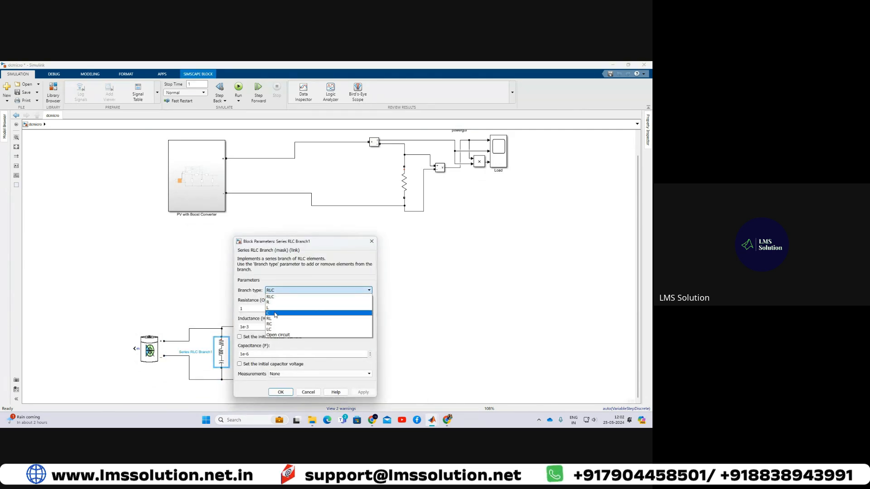
left_click(317, 313)
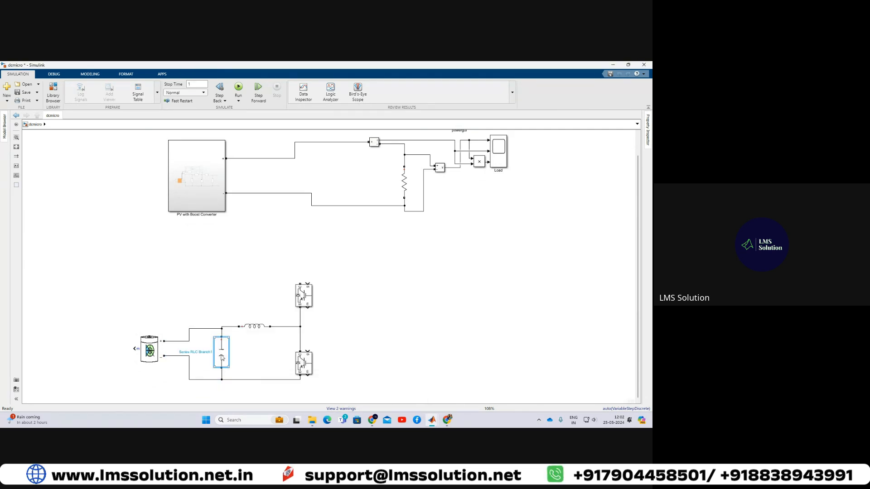
left_click_drag(222, 358, 360, 357)
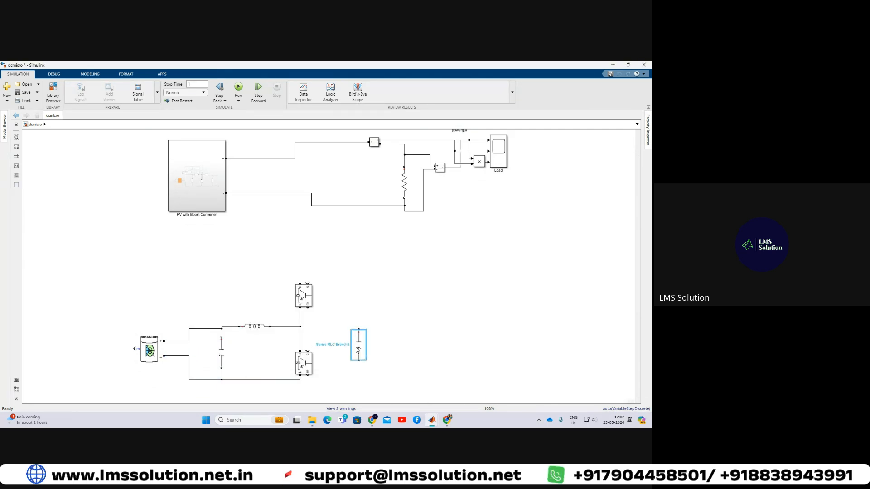
left_click_drag(360, 326, 353, 281)
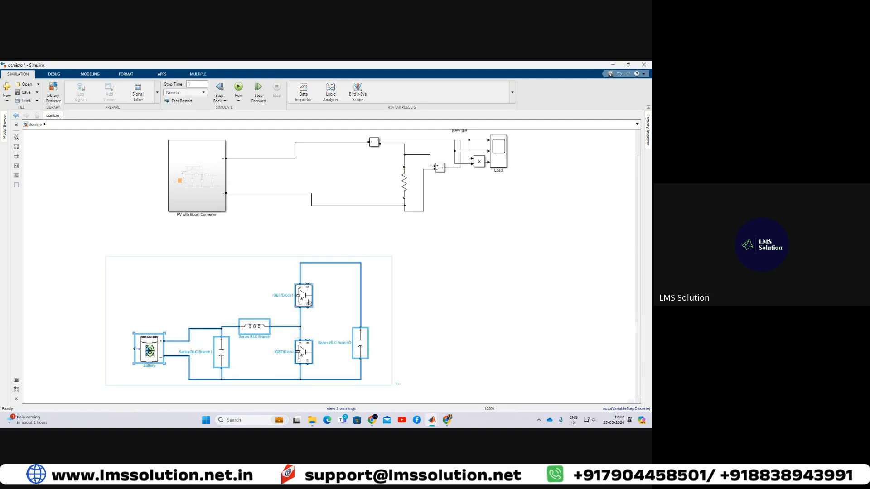
- Move the battery converter circuit left and connect its output to the positive and negative lines of the PV converter's DC bus
left_click_drag(308, 301, 262, 294)
left_click(320, 263)
left_click_drag(315, 255, 333, 138)
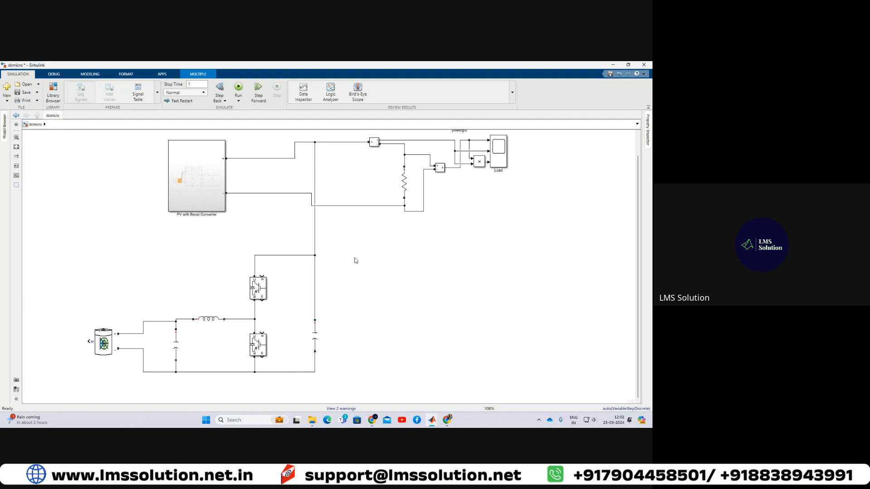
left_click_drag(315, 375, 377, 206)
mouse_move(72, 262)
left_mouse_down()
mouse_move(133, 309)
mouse_move(252, 371)
mouse_move(342, 376)
left_mouse_up()
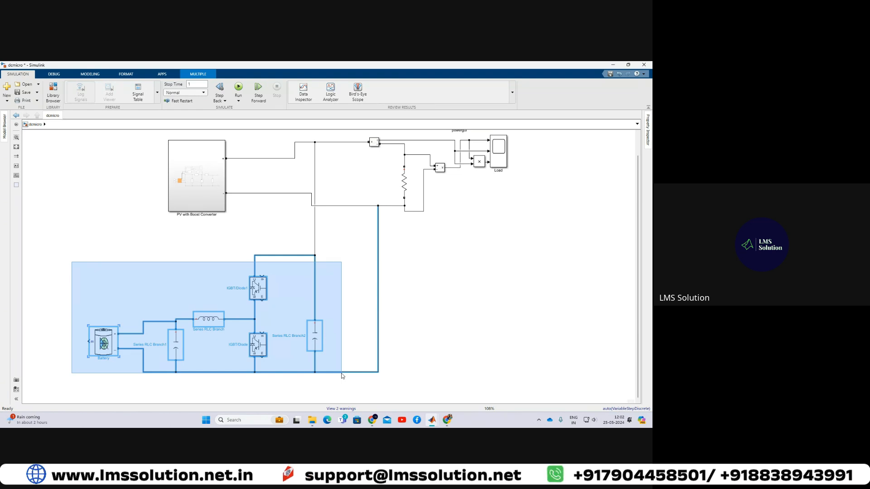
left_click(446, 334)
- Connect a copied Voltage Measurement block across the converter's output capacitor and send its signal to a Goto block tagged Vdc
left_click_drag(436, 171, 315, 288)
left_click_drag(334, 327, 315, 359)
double_click(351, 340)
type("g")
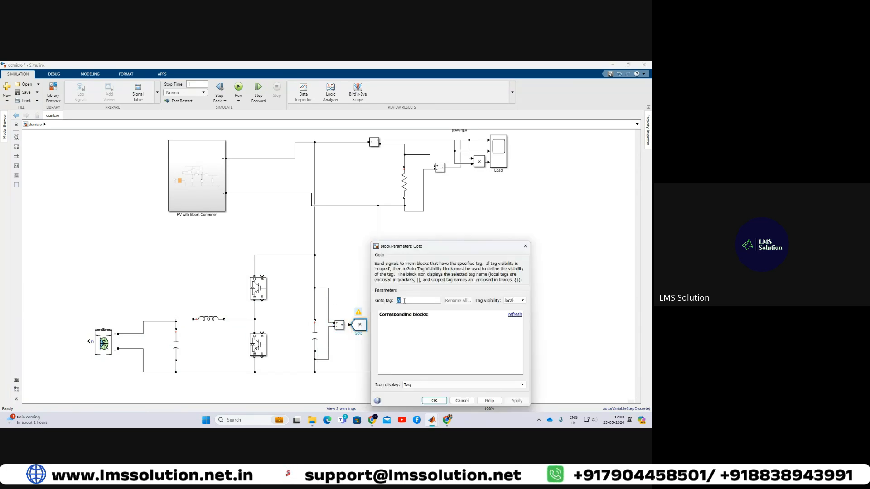
type("Vdc")
- Place a Constant block set to 600 above the Vdc From block, over the battery
double_click(129, 303)
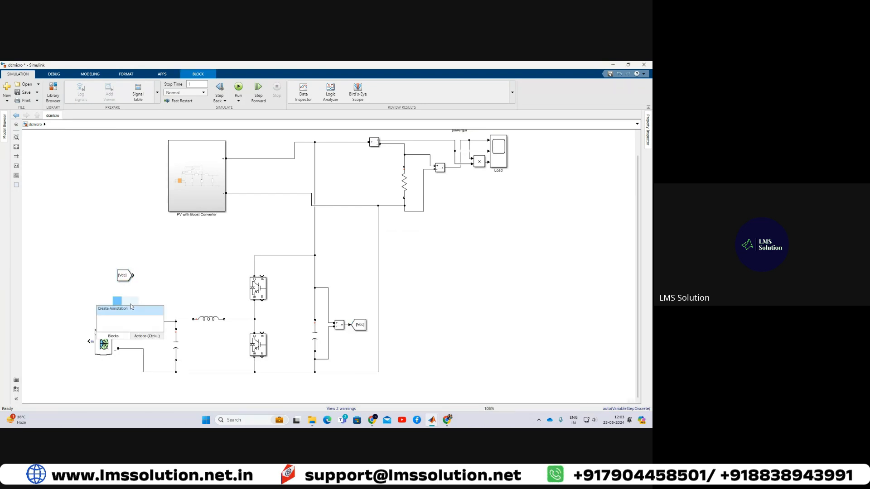
type("cons")
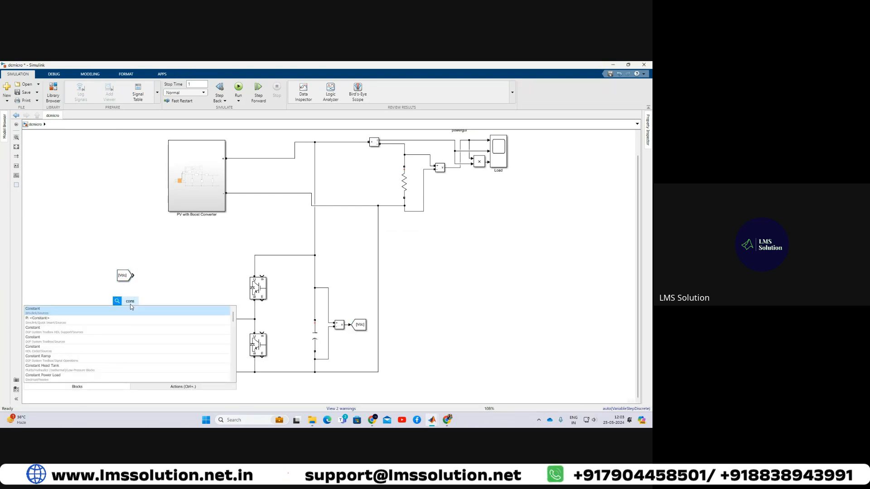
key("Return")
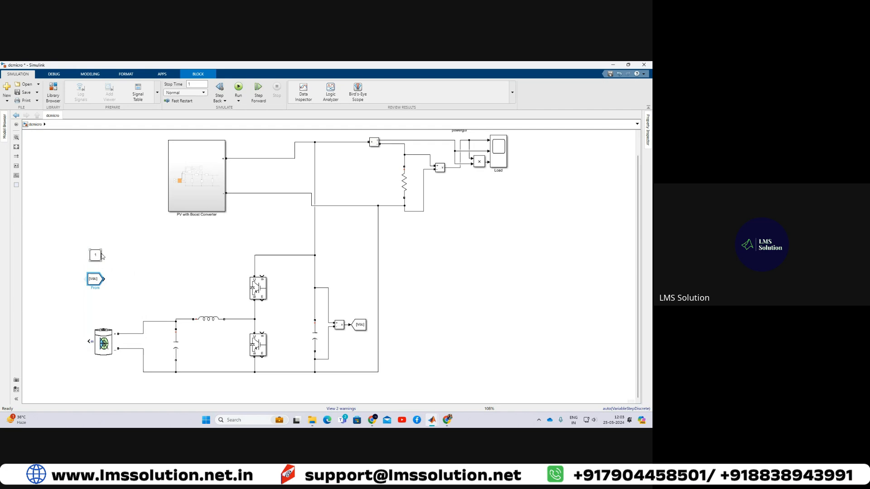
double_click(95, 255)
type("60")
key("Return")
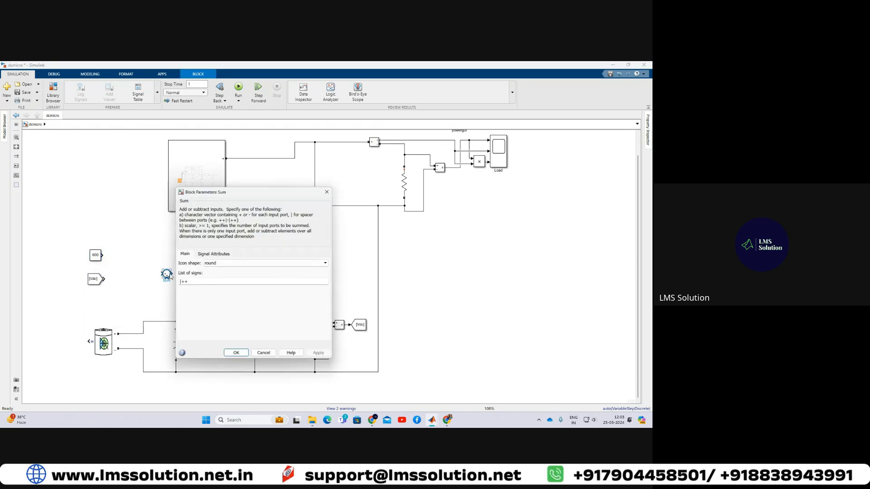
- Edit the Sum block's list of signs and wire the 600 constant and the Vdc signal into its inputs
double_click(193, 281)
type("+")
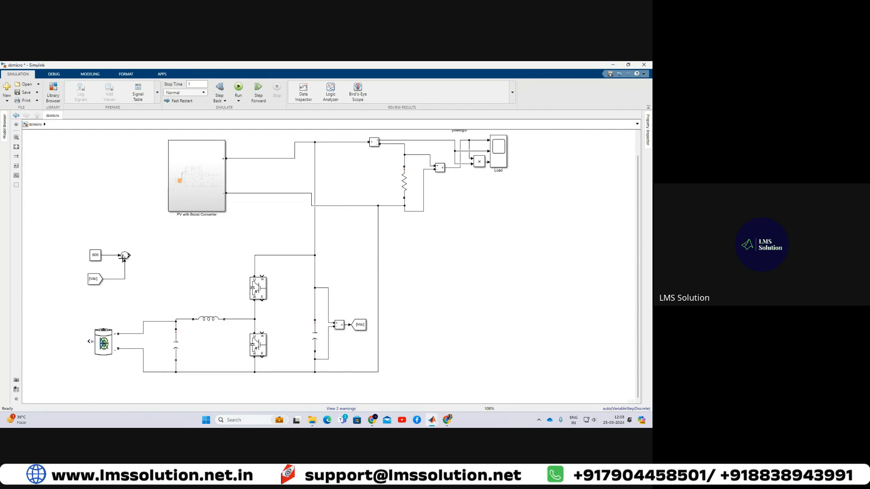
left_click_drag(124, 257, 113, 258)
- Add a Gain block after the Sum block and set its gain to 1/600
double_click(146, 265)
type("gain")
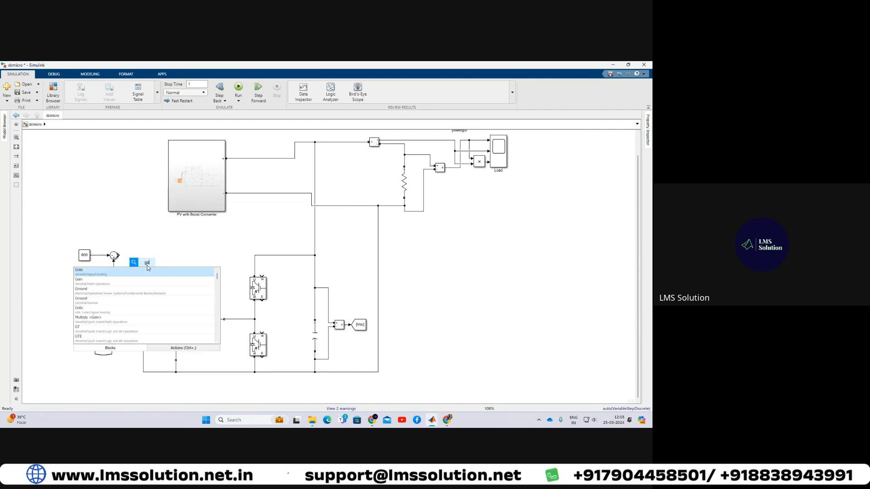
key("Return")
left_click_drag(141, 262, 137, 255)
double_click(137, 255)
type("1/")
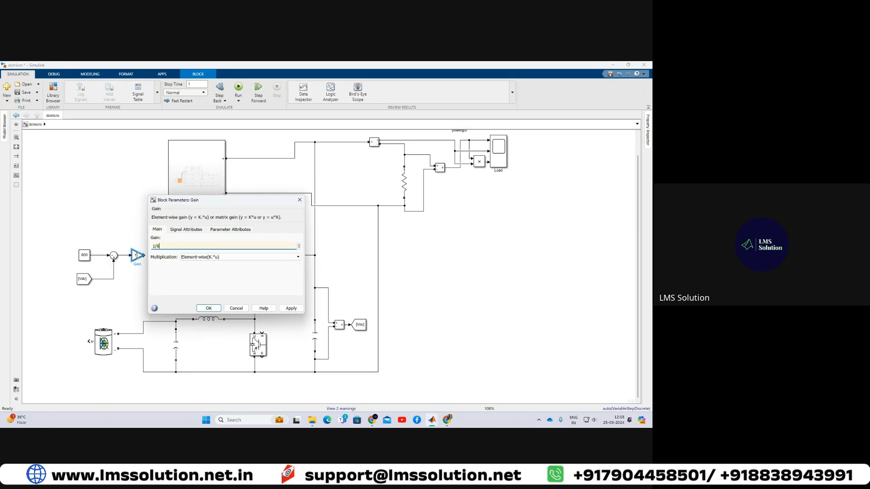
type("600")
key("Return")
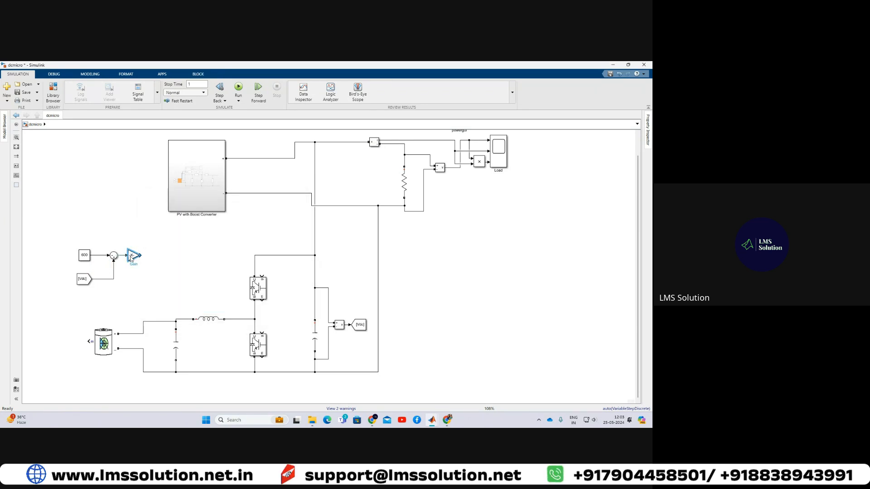
- Add a PID Controller block after the gain, set it to PI and connect it
double_click(148, 271)
type("pid")
key("Return")
double_click(148, 271)
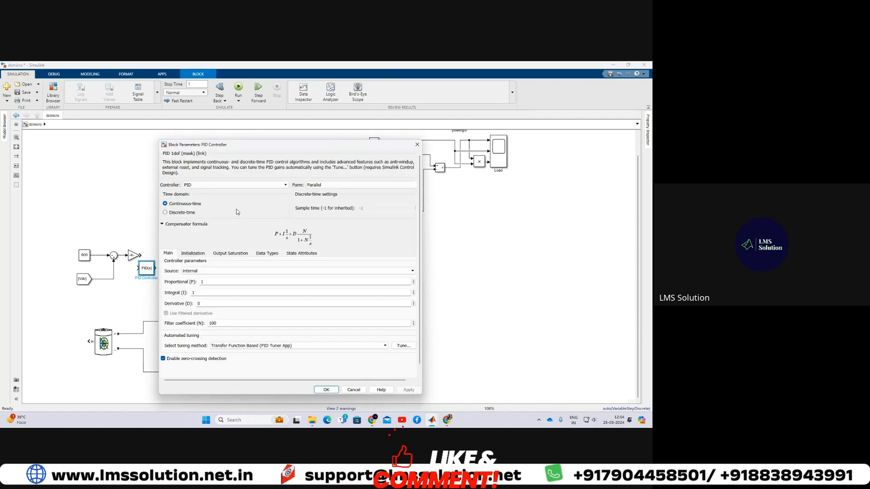
- Add a <= Relational Operator block comparing the PI controller's output with a Triangle Generator
double_click(187, 269)
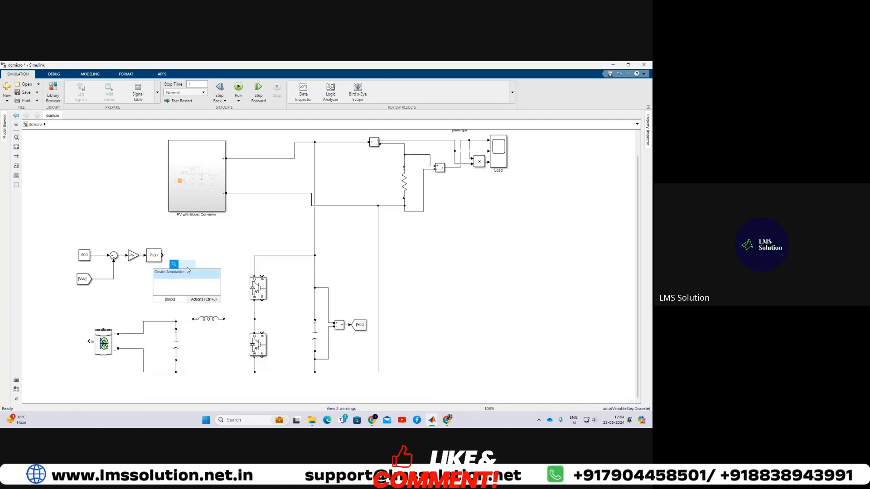
type("rela")
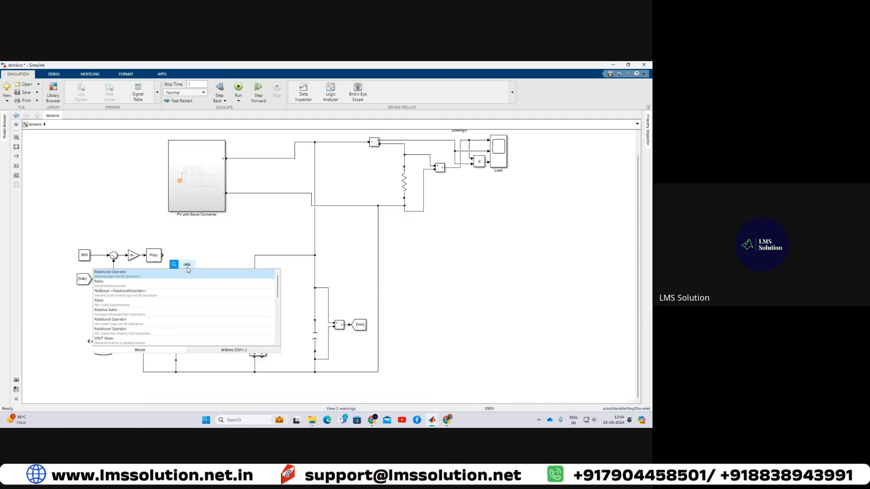
key("Return")
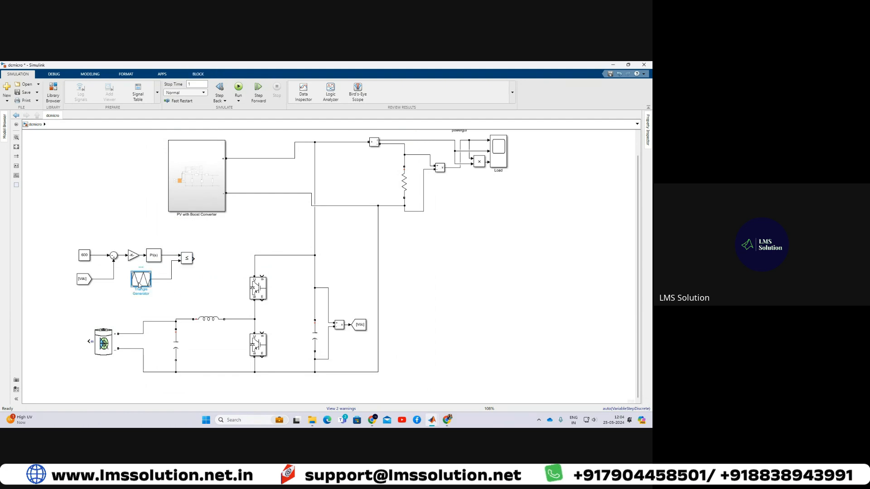
- Set the Triangle Generator's frequency to 10e3 Hz and its sample time to 1e-6
double_click(141, 279)
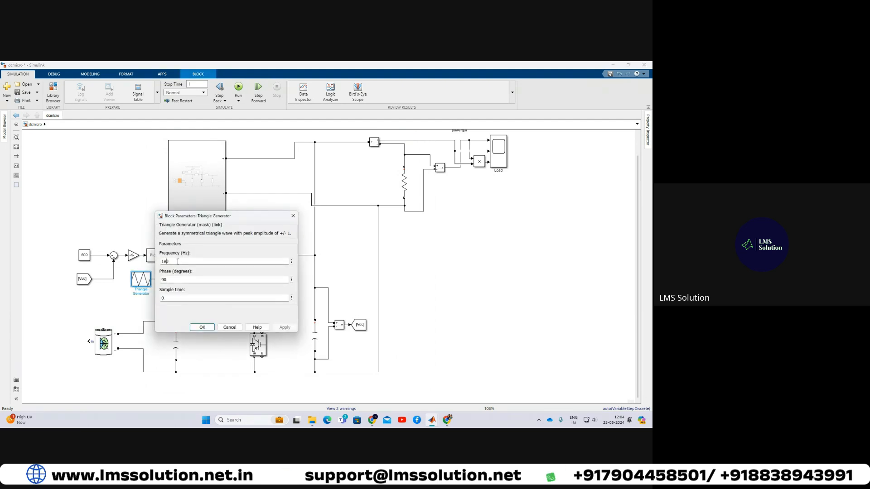
type("0")
left_click(176, 298)
type("1e-")
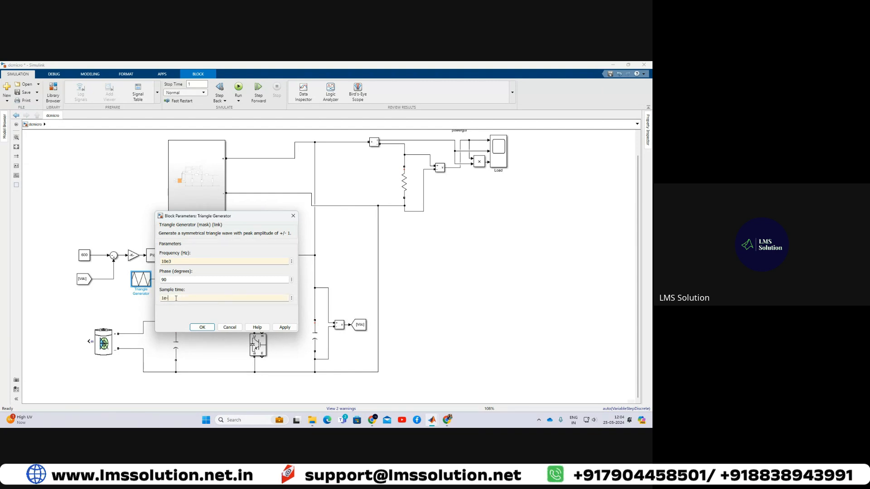
type("6")
key("Return")
- Add a NOT block after the comparator, wiring its output to the upper switch's gate and the comparator output directly to the lower gate
double_click(205, 285)
type("not")
key("Return")
left_click_drag(206, 284, 263, 277)
mouse_move(203, 258)
left_mouse_down()
mouse_move(227, 301)
mouse_move(257, 324)
left_mouse_up()
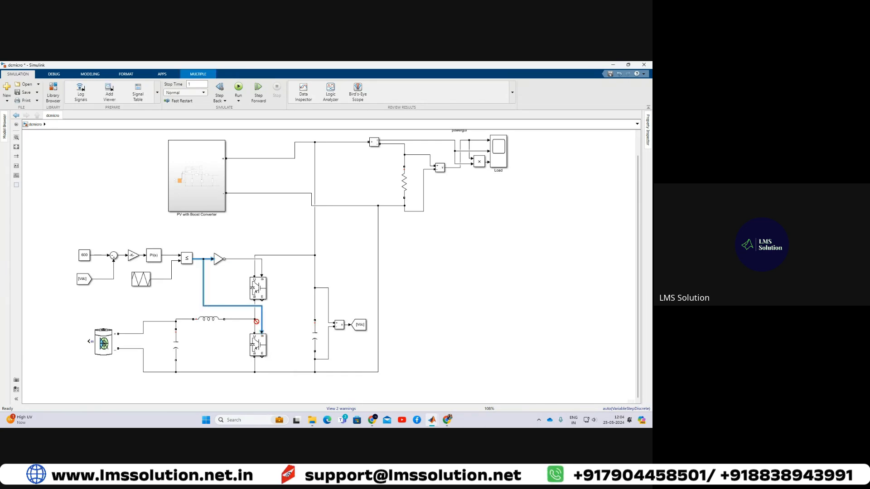
- Check the PI controller's proportional and integral gain settings
double_click(152, 257)
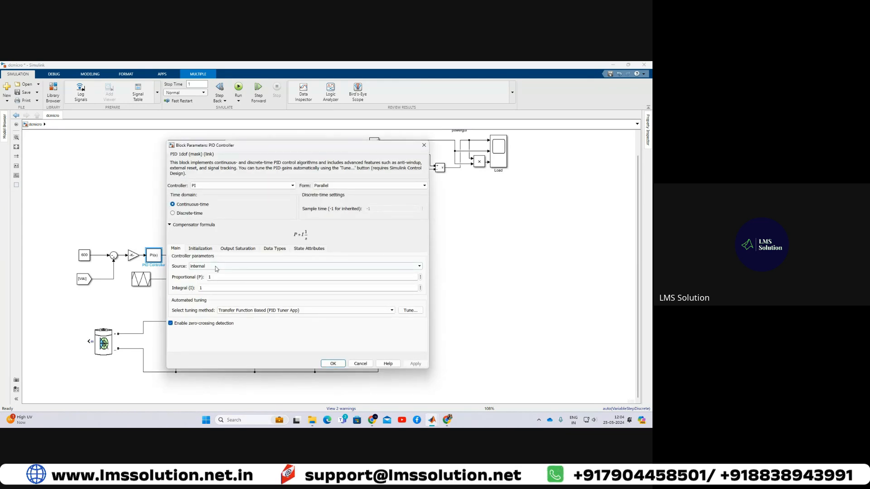
double_click(222, 278)
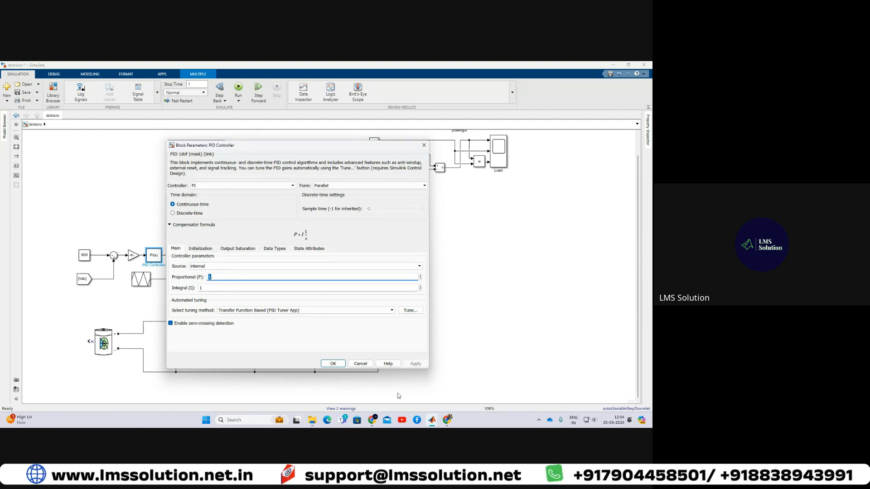
key("Return")
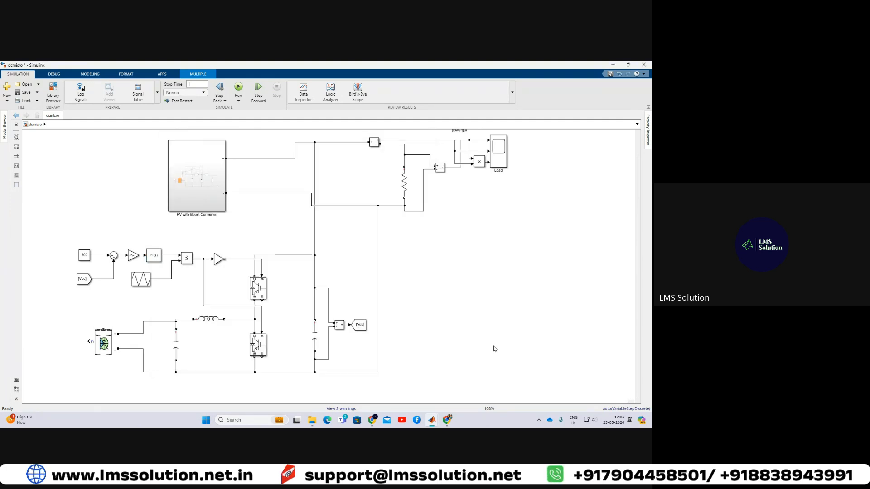
- Add a Bus Selector, turn it around and attach it to the battery's measurement output
double_click(98, 390)
type("bus")
left_click(23, 306)
key("ctrl+r")
left_click_drag(96, 390, 84, 345)
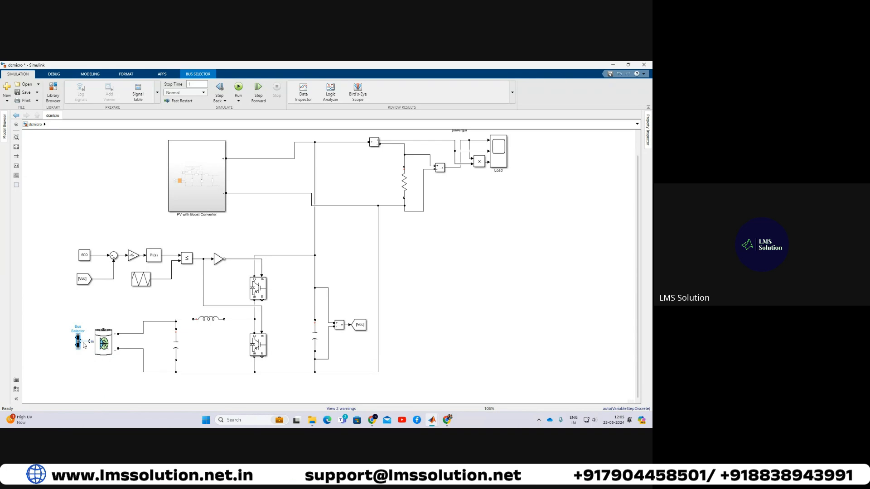
- Select Voltage (V) and Current (A) as the Bus Selector's output signals
double_click(83, 344)
left_click(109, 328)
left_click(192, 308)
left_click(108, 321)
left_click(192, 308)
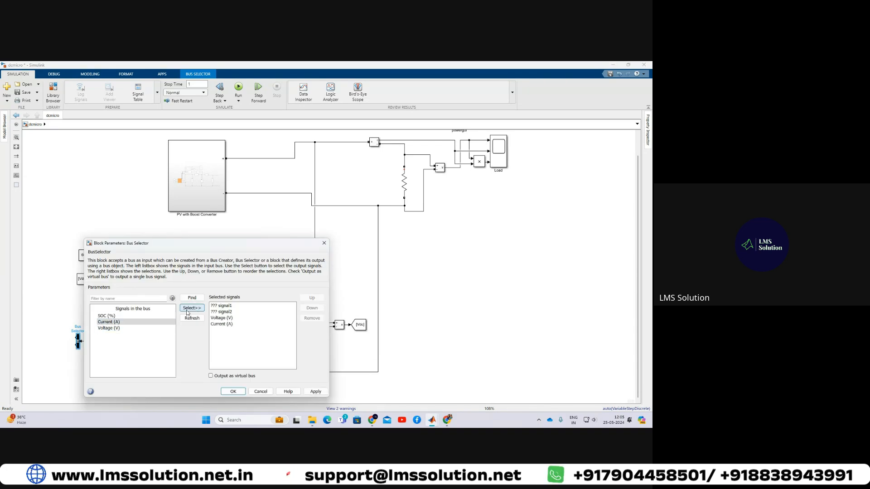
left_click(233, 391)
- Copy the Load scope beside the battery, turn it around, name it Bat and connect the voltage and current signals
left_click_drag(493, 160, 35, 343)
key("ctrl+r")
key("ctrl+r")
type("Bat")
left_click_drag(76, 332, 45, 344)
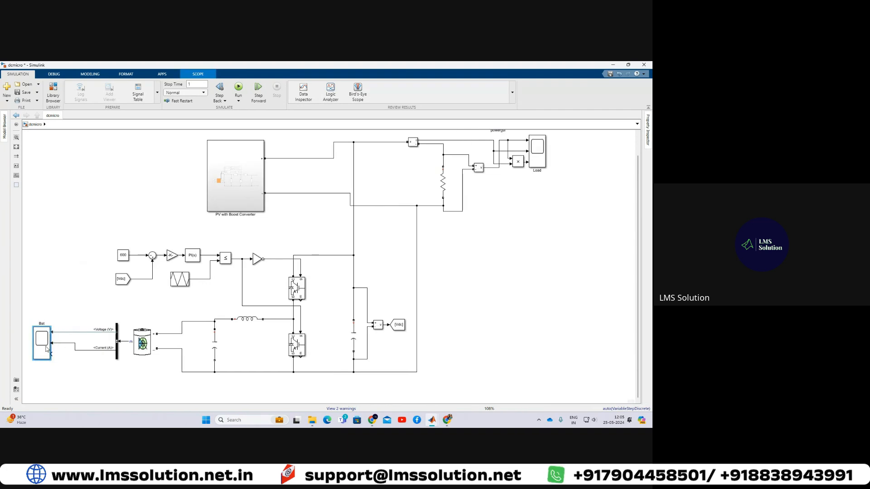
- Copy the Product block below the battery signals, turn it around and wire it to compute battery power for the Bat scope
left_click_drag(517, 167, 71, 371)
key("ctrl+r")
key("ctrl+r")
left_click_drag(65, 366, 83, 332)
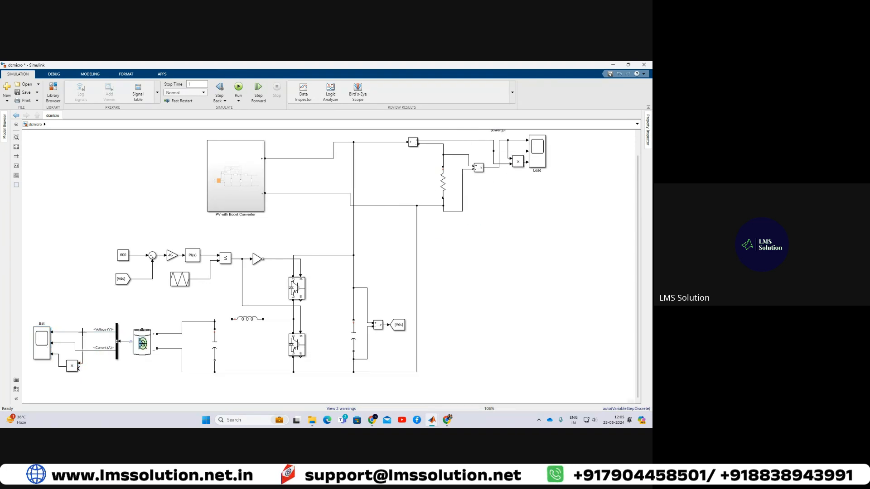
- Insert a Mean block into the battery current line, setting its fundamental frequency to 50 Hz and editing its sample time
double_click(90, 371)
type("mean")
left_click(82, 313)
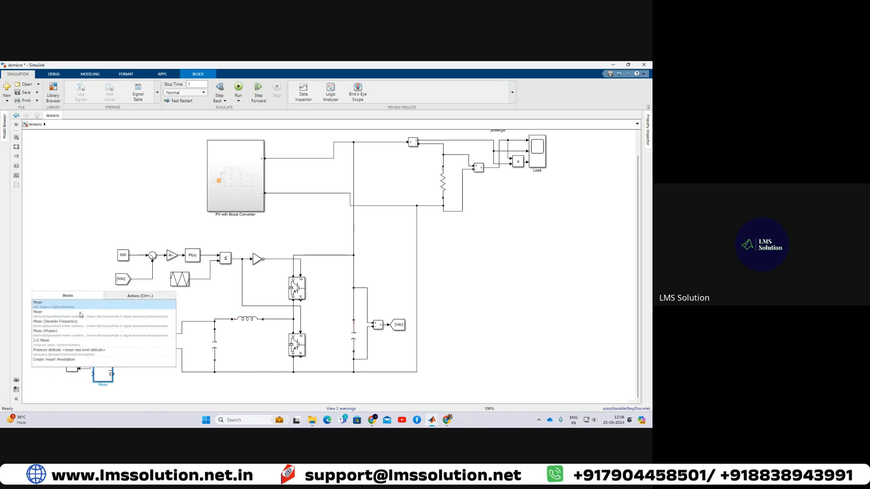
double_click(110, 375)
double_click(133, 321)
type("50")
double_click(141, 357)
type("1")
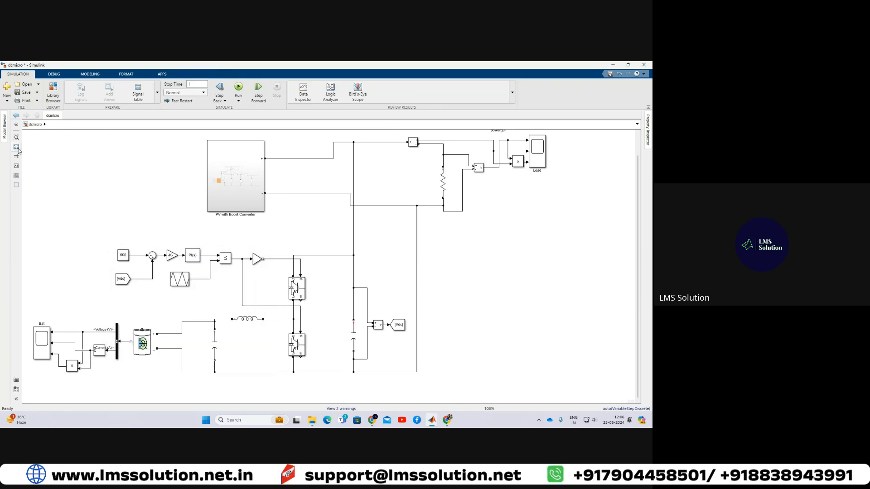
- Open the Bat and Load scopes and the PV scope inside the PV with Boost Converter subsystem, and return to the top-level model
left_click(16, 147)
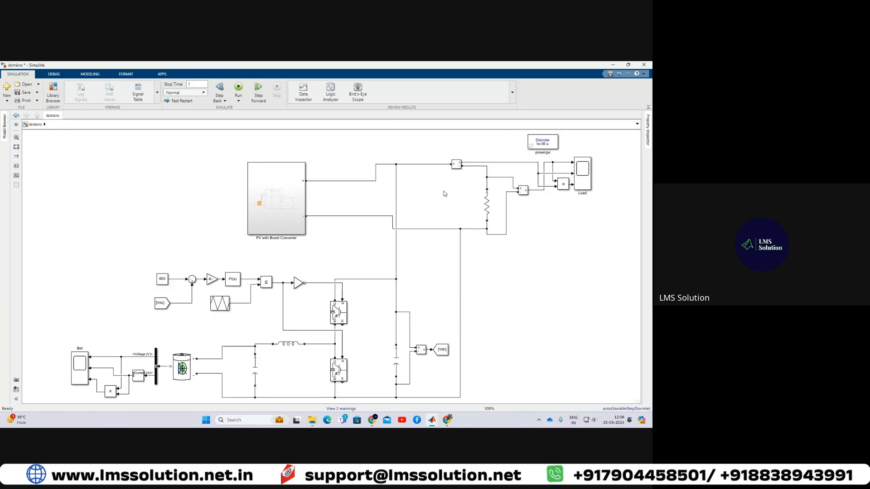
double_click(78, 368)
left_click(592, 177)
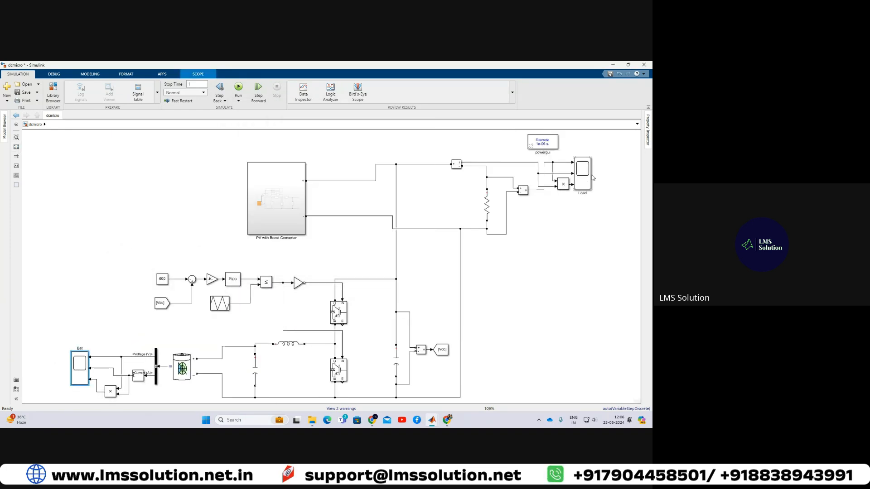
double_click(284, 199)
double_click(369, 200)
left_click(35, 124)
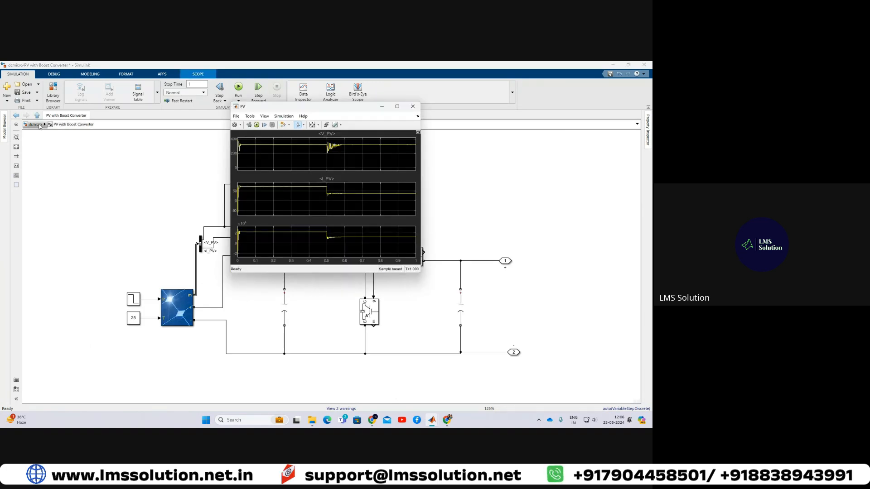
- Arrange the PV, Load and Bat scope windows side by side above the model
left_click_drag(273, 107, 88, 99)
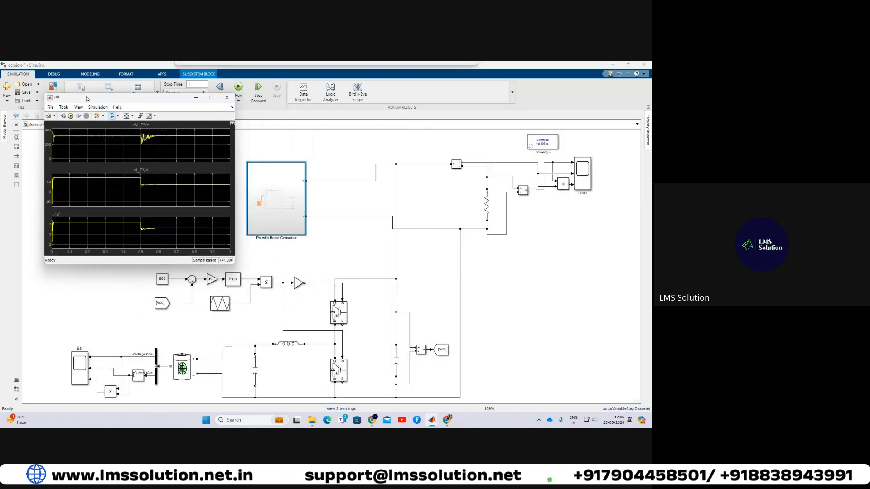
mouse_move(434, 420)
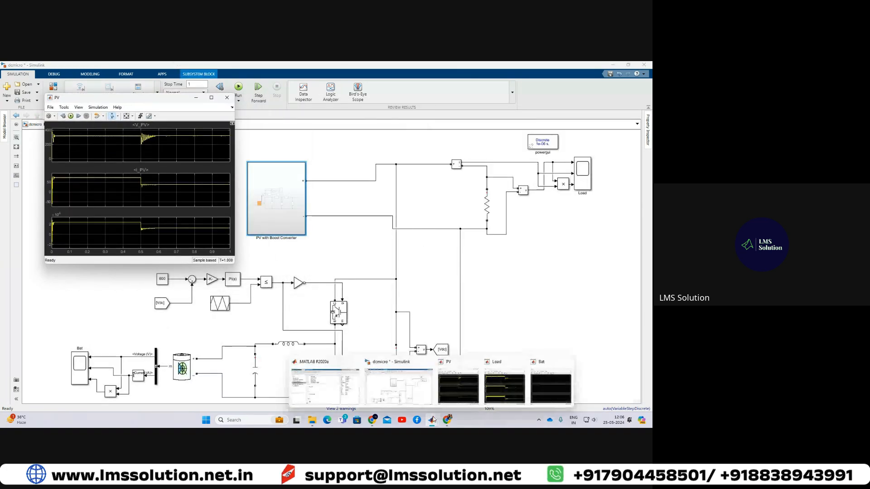
left_click(501, 388)
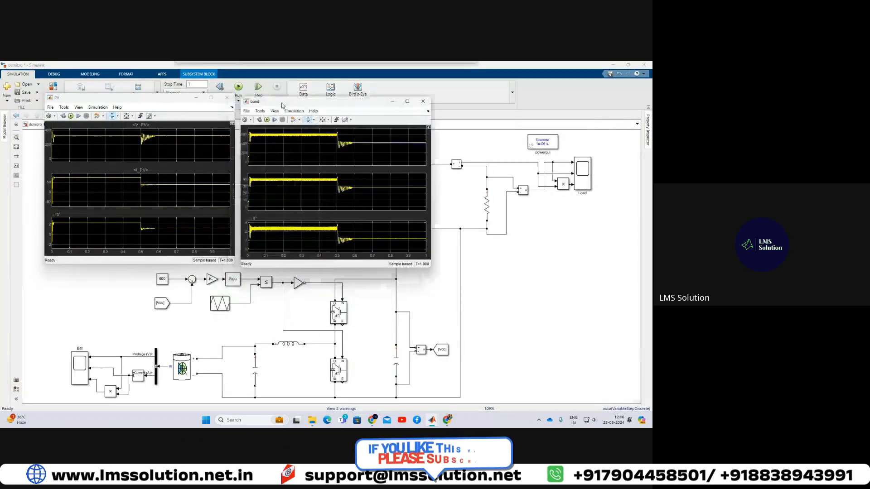
left_click_drag(303, 109, 501, 97)
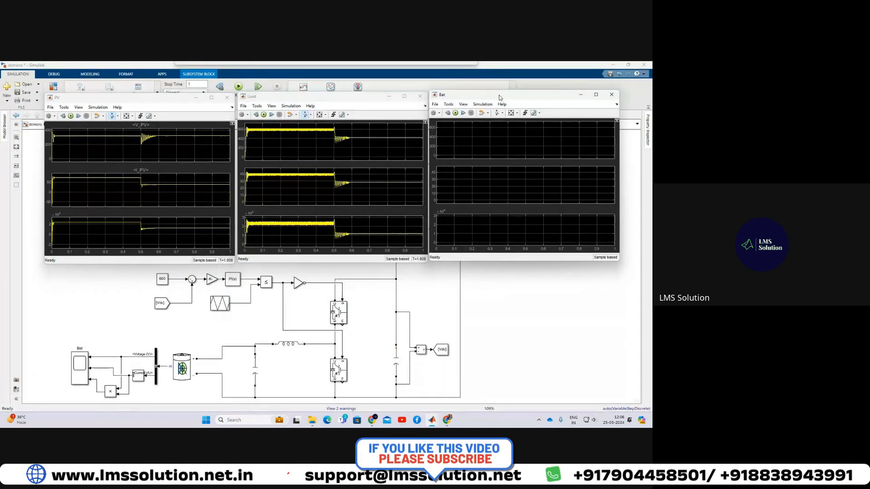
left_click_drag(178, 101, 162, 100)
left_click_drag(318, 96, 305, 96)
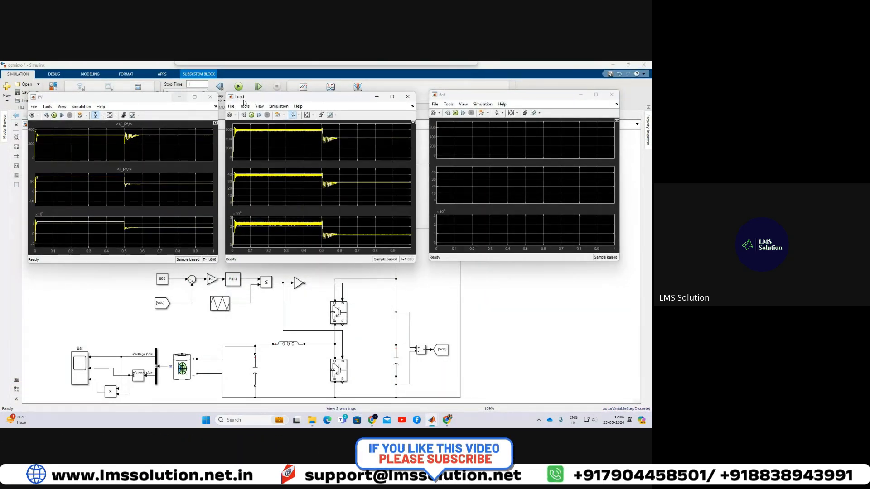
left_click_drag(444, 98, 436, 101)
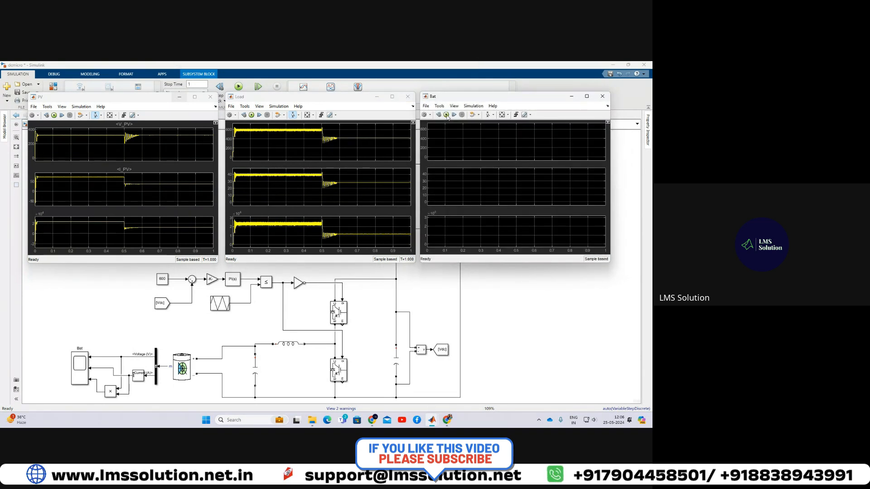
- Run the simulation, zoom into the load voltage curve, and fit the Load and Bat plots to their data
left_click(446, 115)
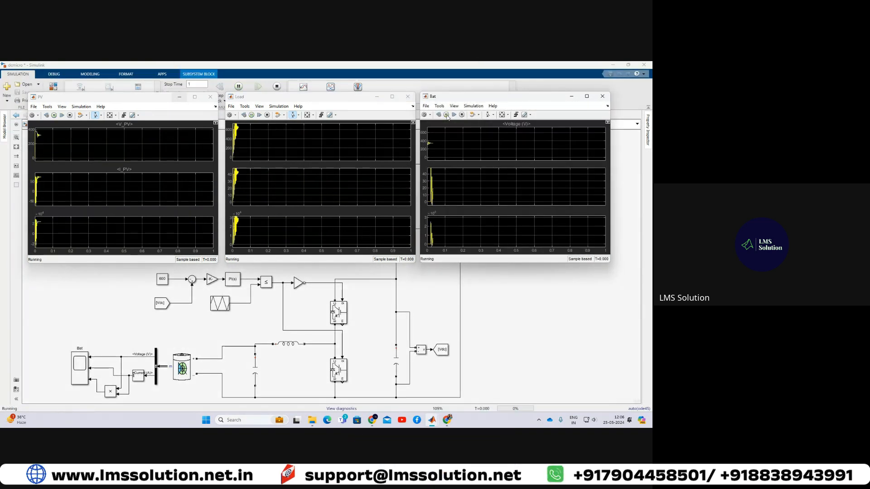
mouse_move(339, 143)
left_mouse_down()
mouse_move(340, 154)
mouse_move(347, 142)
left_mouse_up()
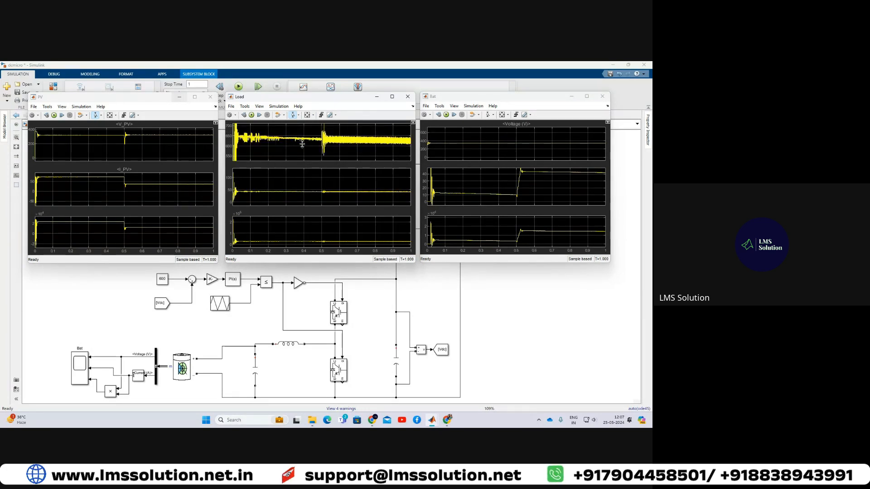
left_click(307, 116)
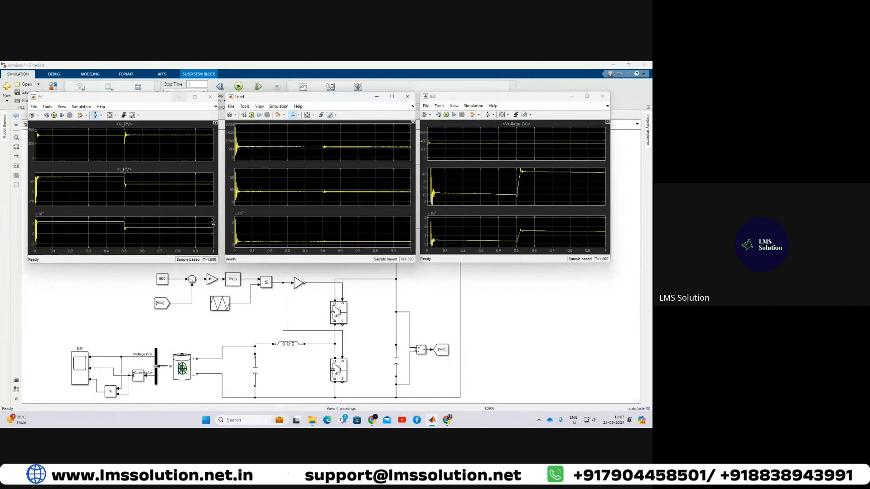
left_click(502, 115)
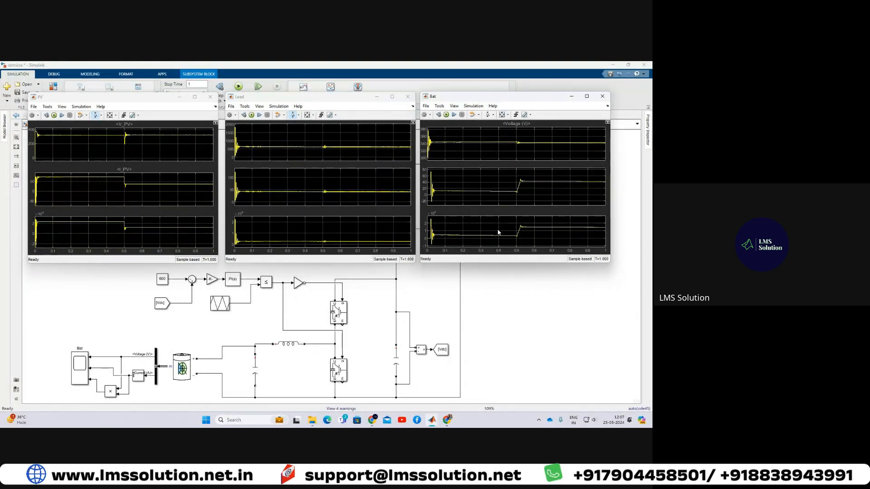
- Set the load resistor's resistance to 15*2 ohms and recheck the entry
left_click(449, 284)
double_click(487, 211)
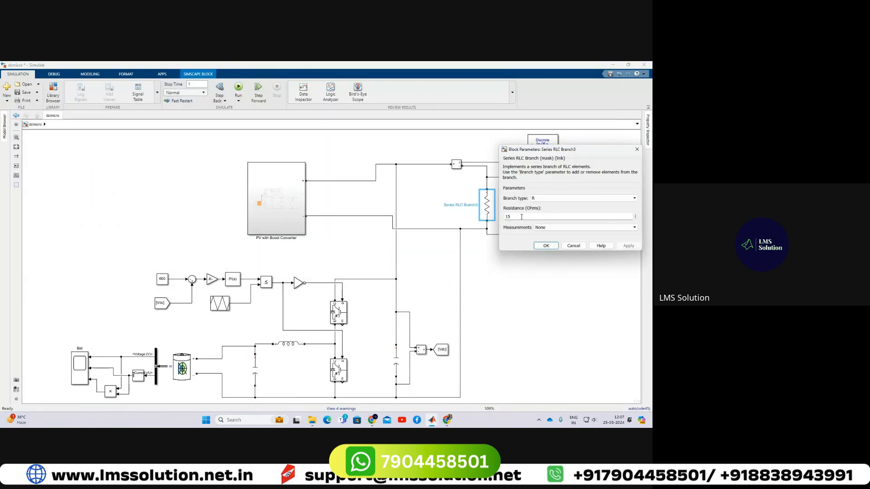
left_click(522, 217)
type("*2")
key("Return")
double_click(488, 207)
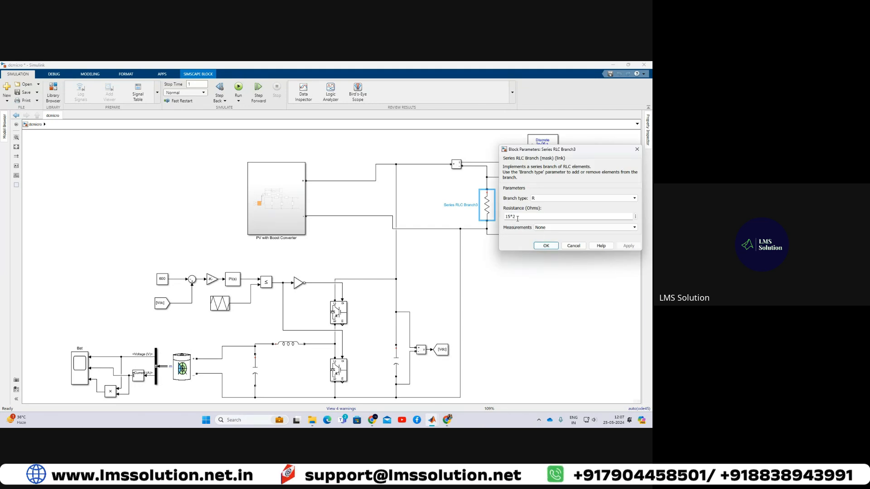
left_click(545, 245)
- Bring back the PV, Load and Bat scopes, rerun the simulation and fit the Bat plots to their data
mouse_move(432, 420)
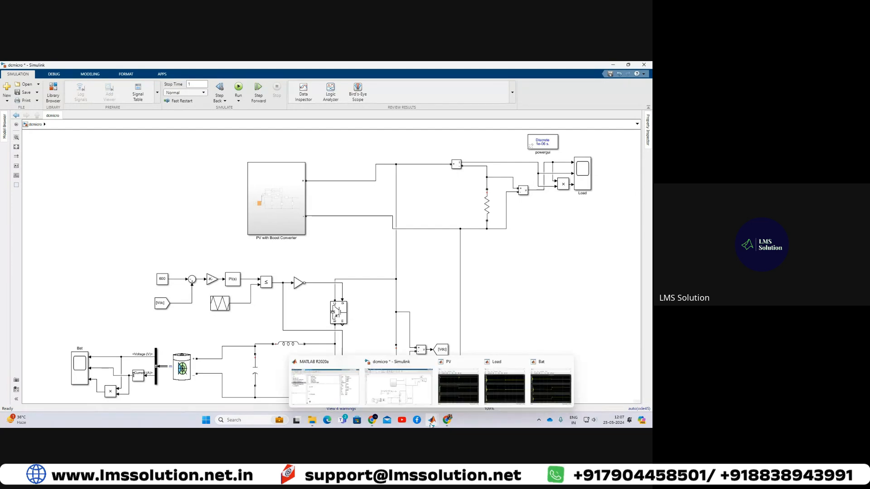
left_click(450, 391)
left_click(504, 388)
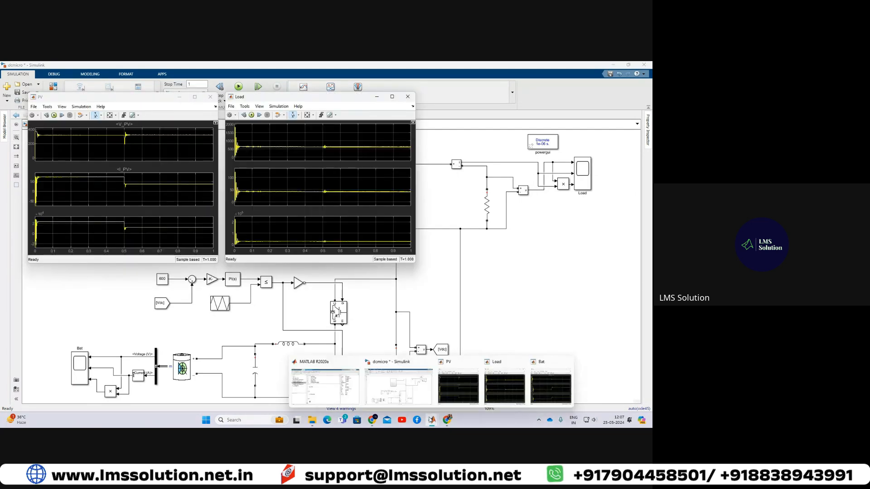
left_click(548, 387)
left_click(446, 115)
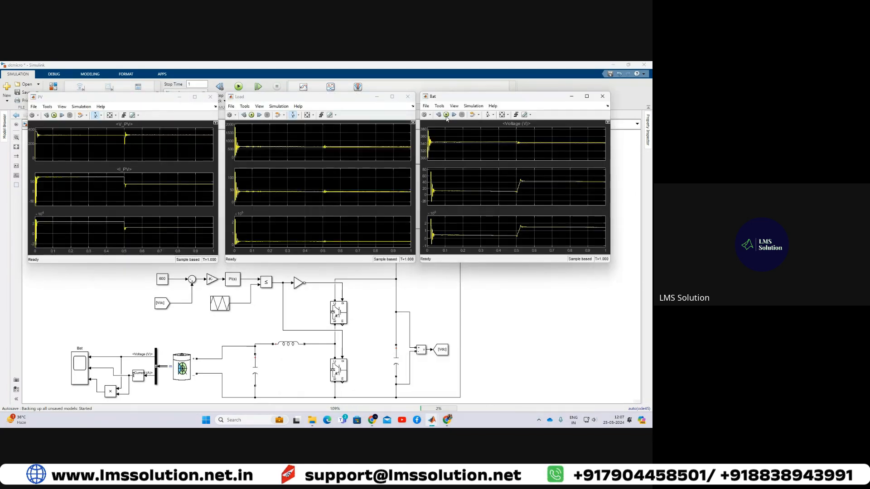
left_click(502, 114)
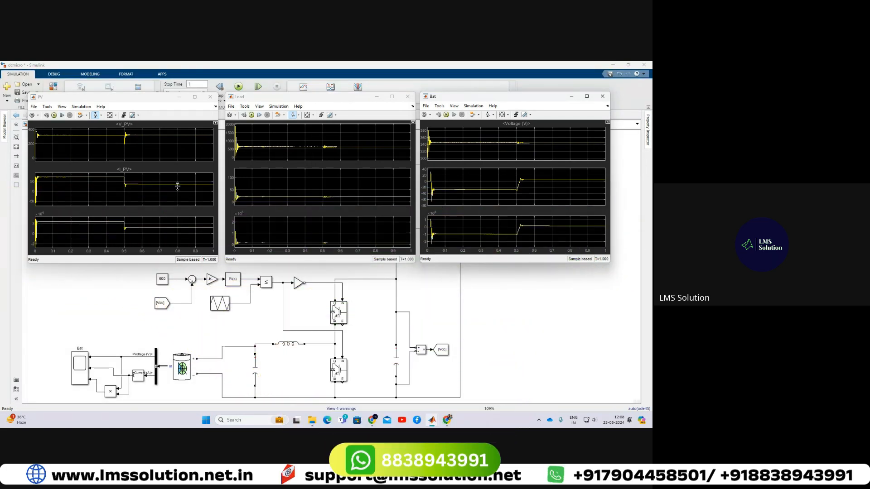
- Zoom vertically into the PV power curve, reset that view, and zoom into the battery power curve to examine both after 0.5 s
left_click_drag(176, 224, 181, 231)
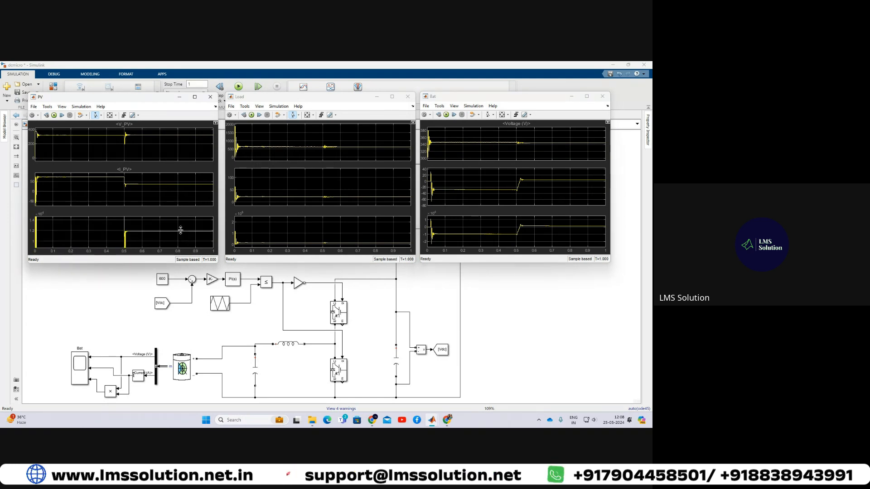
left_click(110, 115)
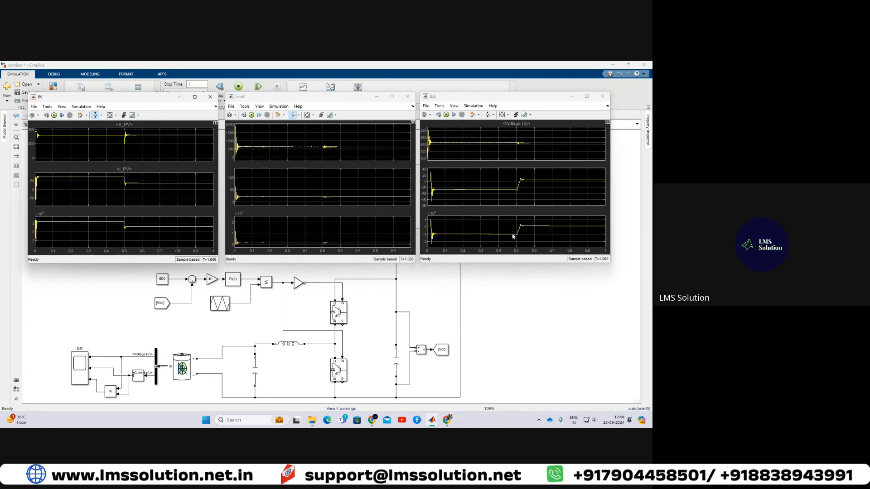
left_click(487, 115)
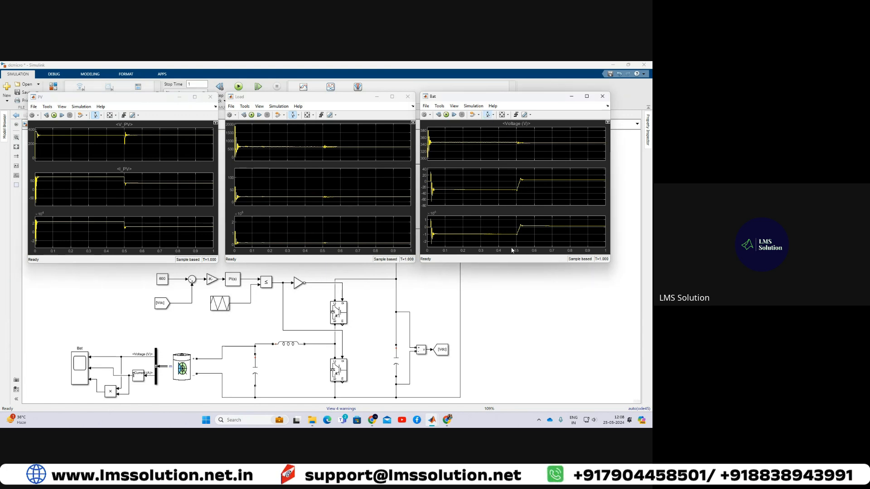
left_click_drag(563, 220, 571, 233)
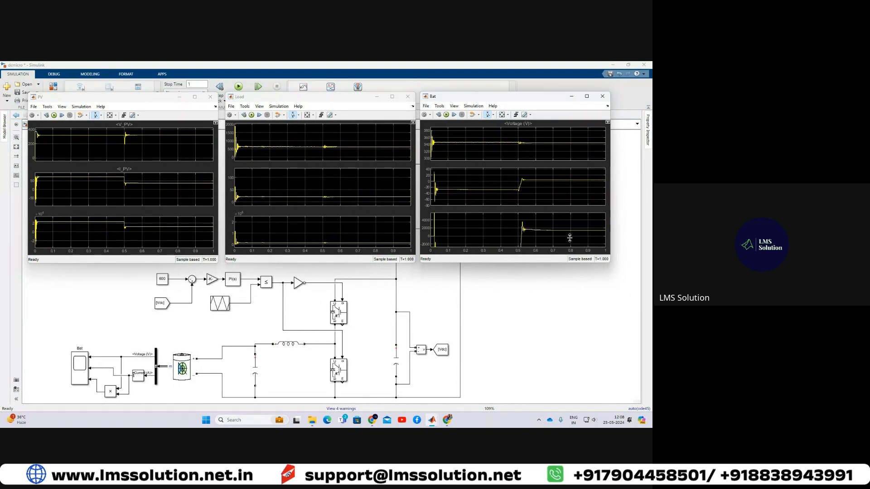
- Fit the Bat and Load scope plots to their data and return to the dcmicro model
left_click(502, 115)
left_click(363, 144)
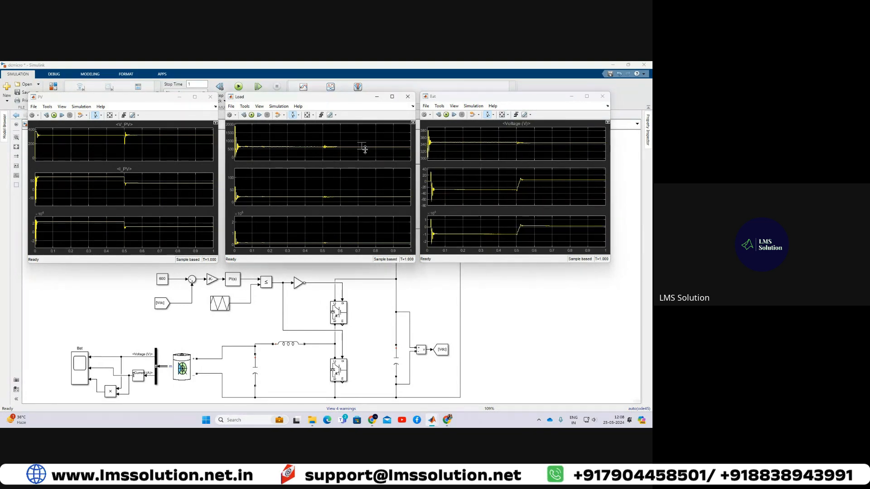
left_click(308, 116)
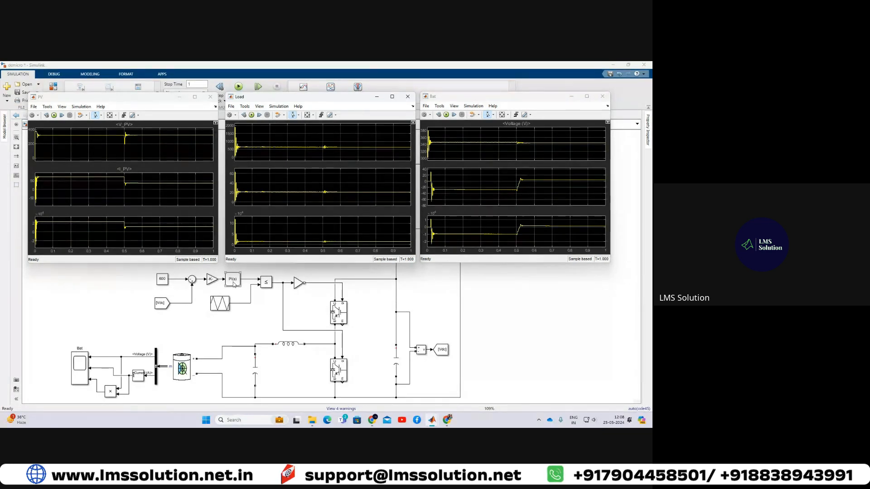
left_click(24, 167)
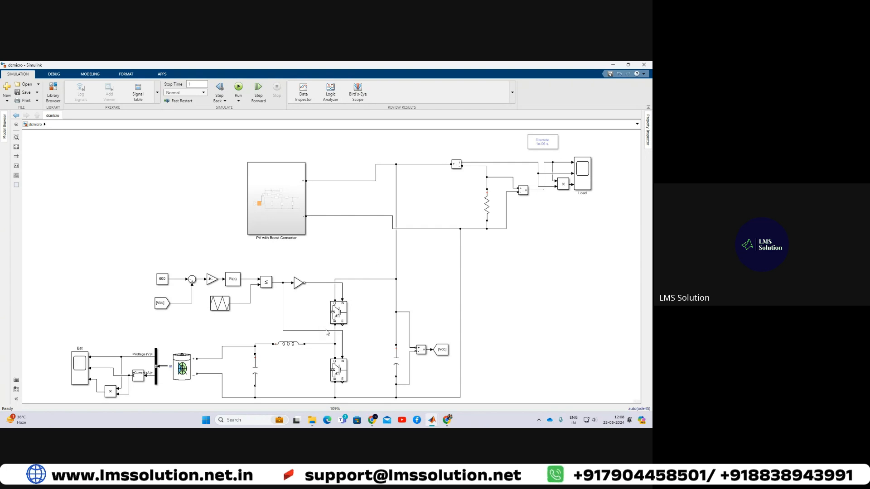
- Highlight the load resistor in the model, clear the selection, and open the battery block's parameters
left_click(491, 198)
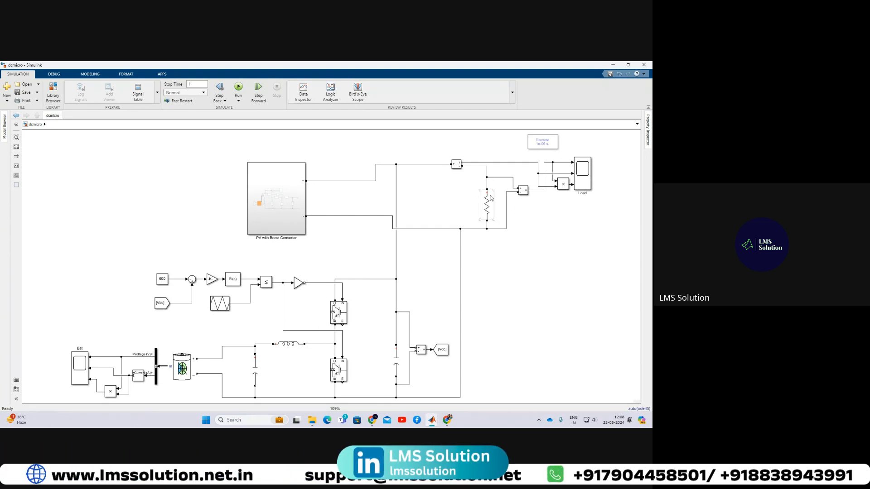
left_click(443, 248)
left_click(265, 230)
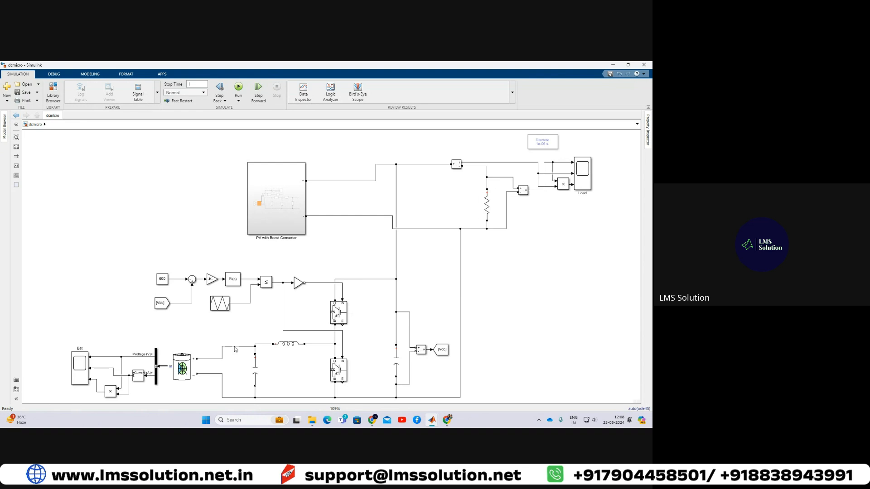
left_click(176, 378)
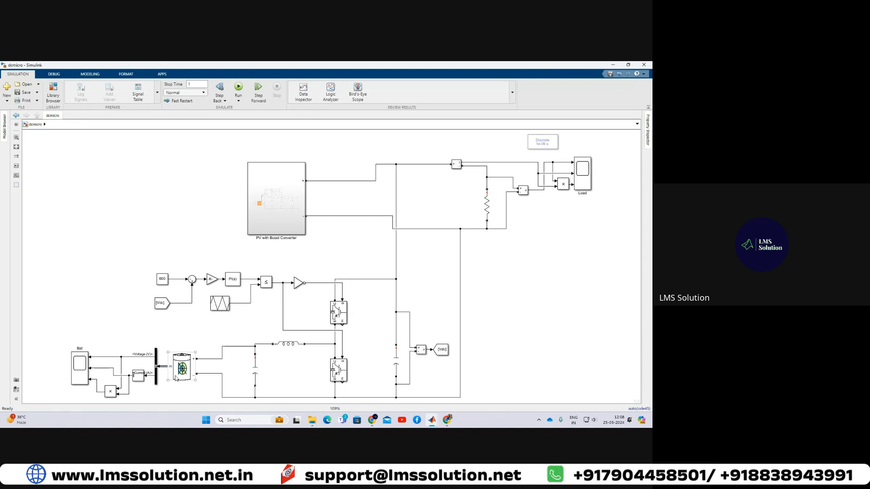
double_click(176, 377)
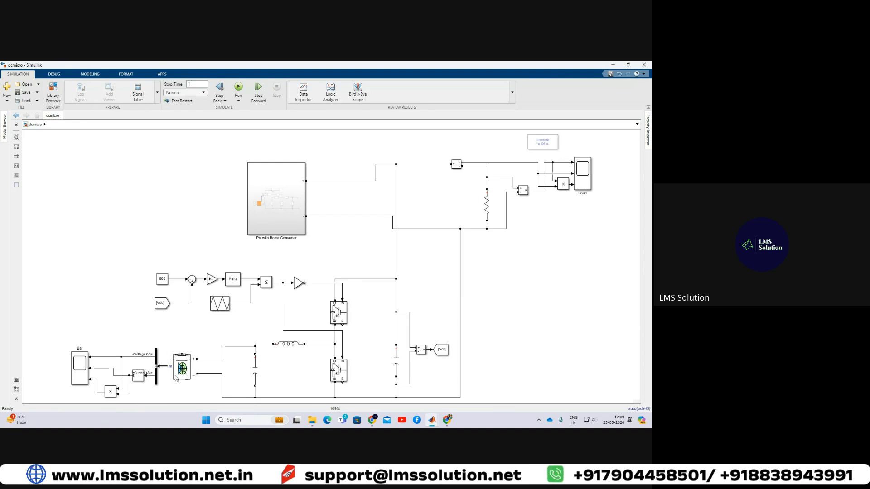